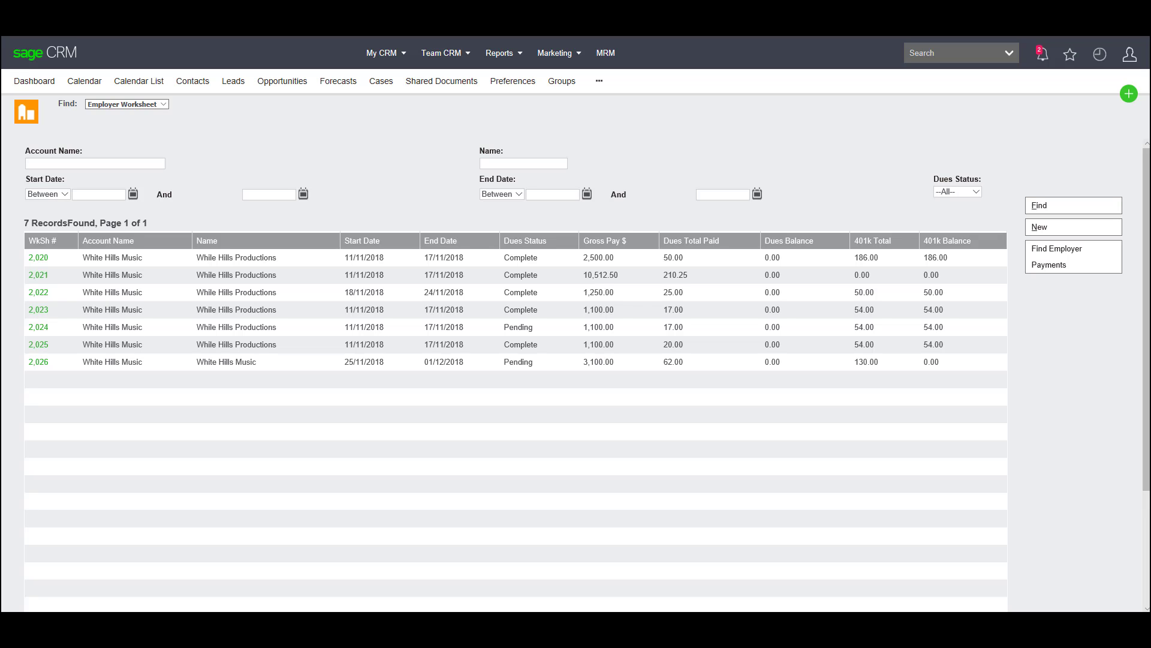
left_click(133, 193)
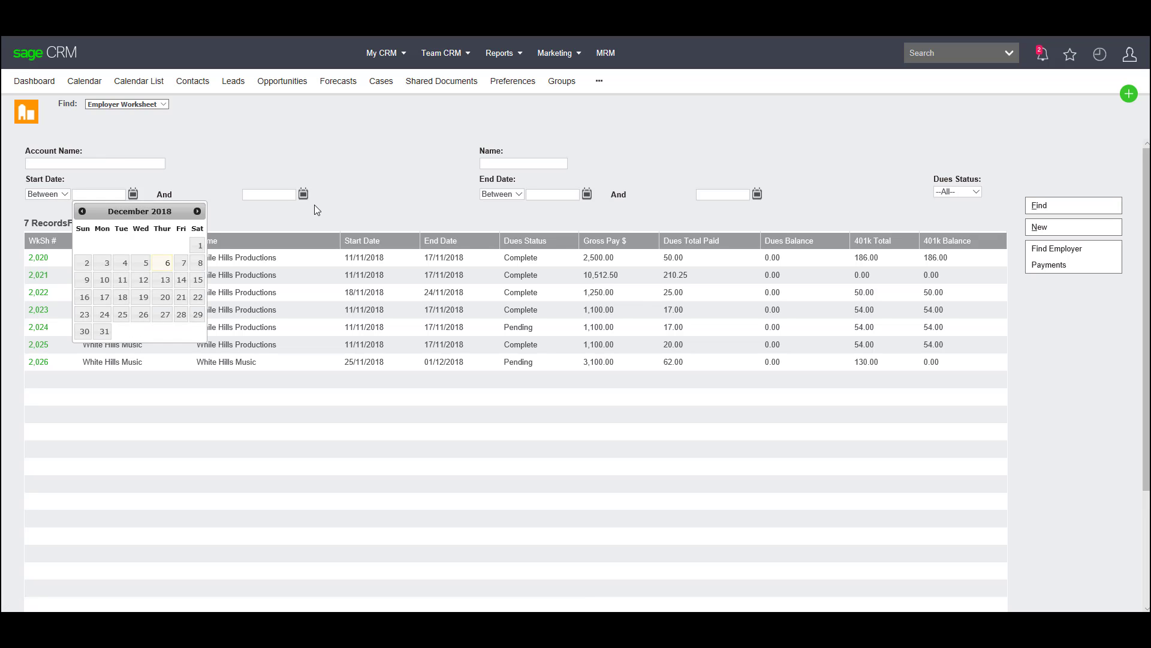
left_click(315, 204)
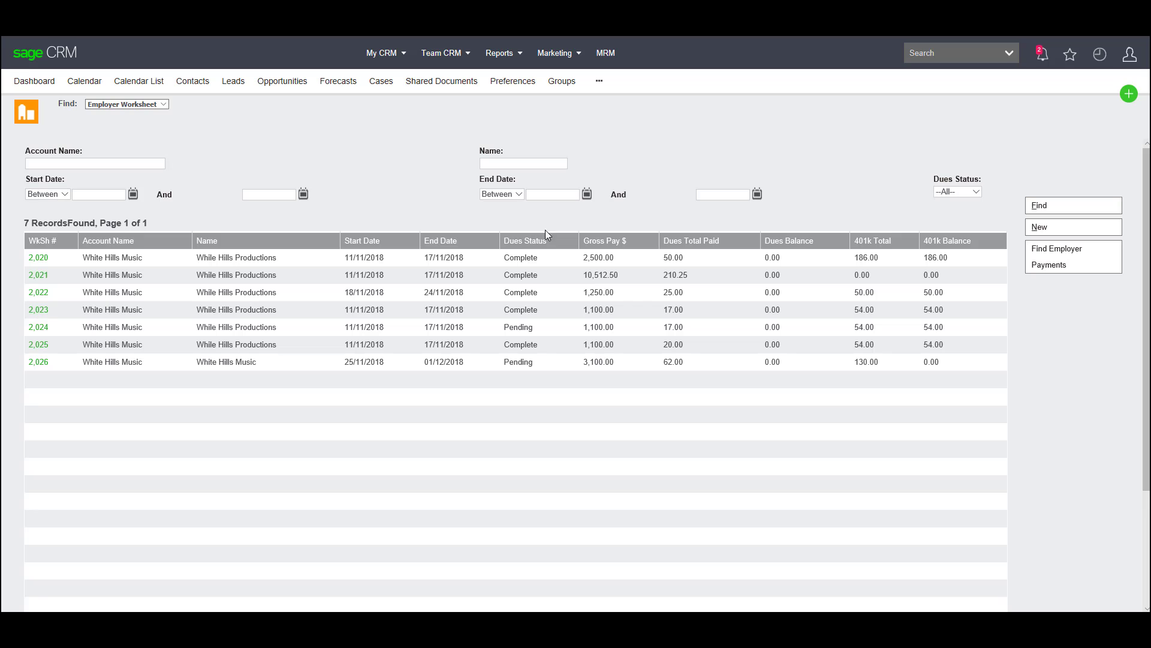
Start a new employer worksheet with White Hills Music as both the employer and the production company.
left_click(1038, 230)
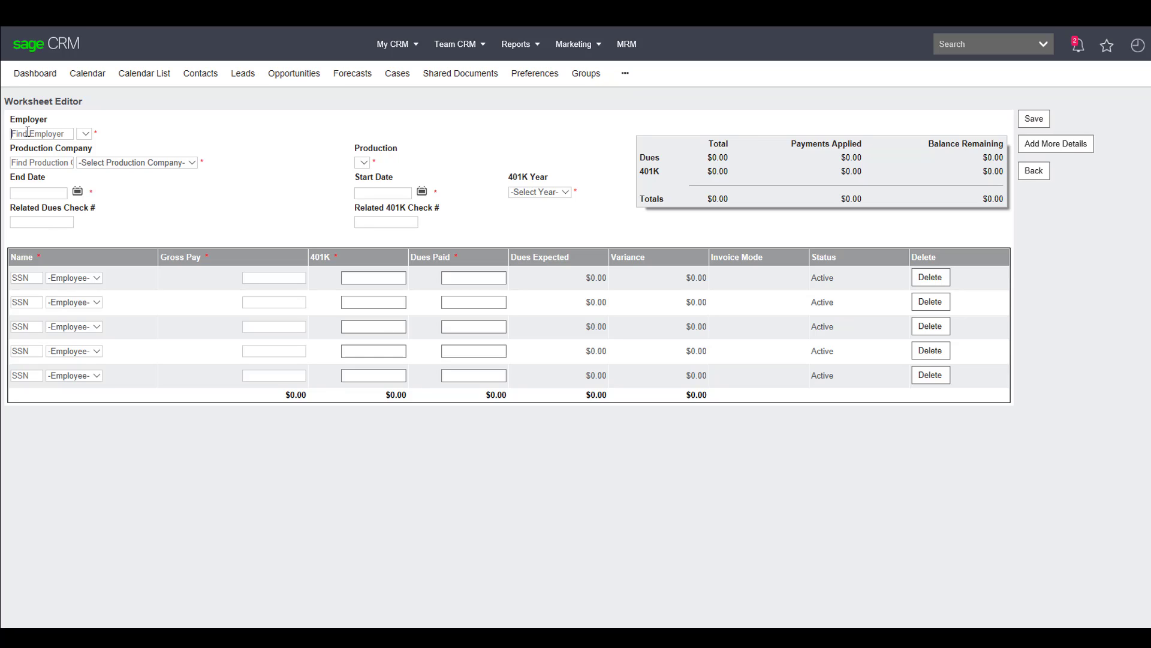
type("white hills")
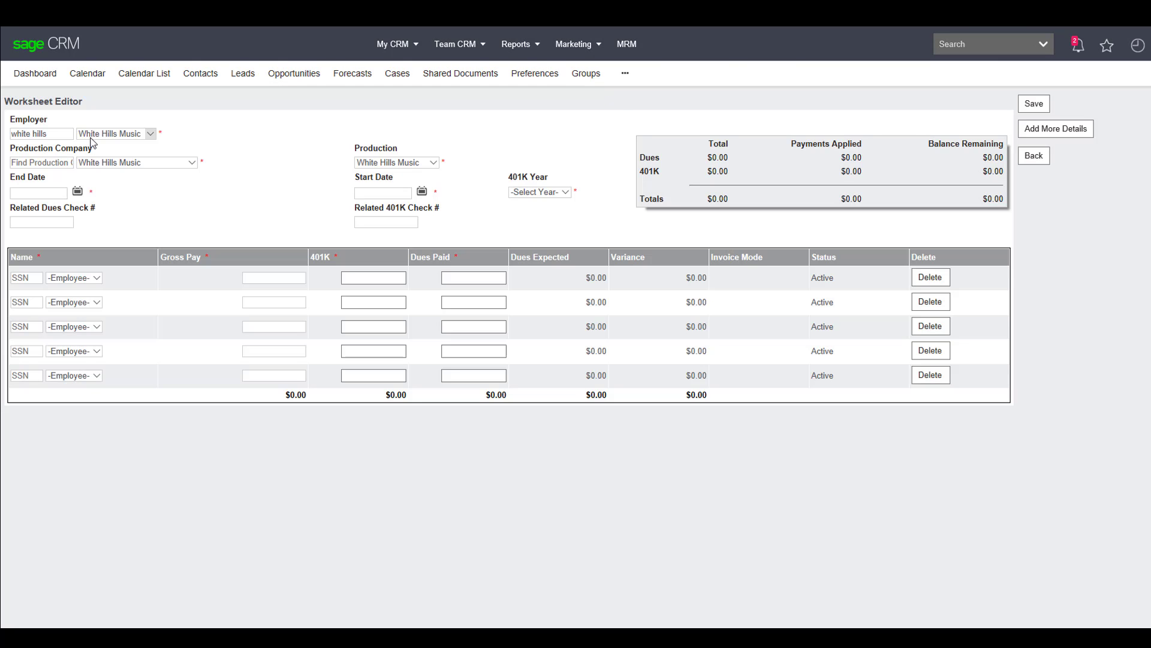
left_click(33, 162)
left_click(123, 164)
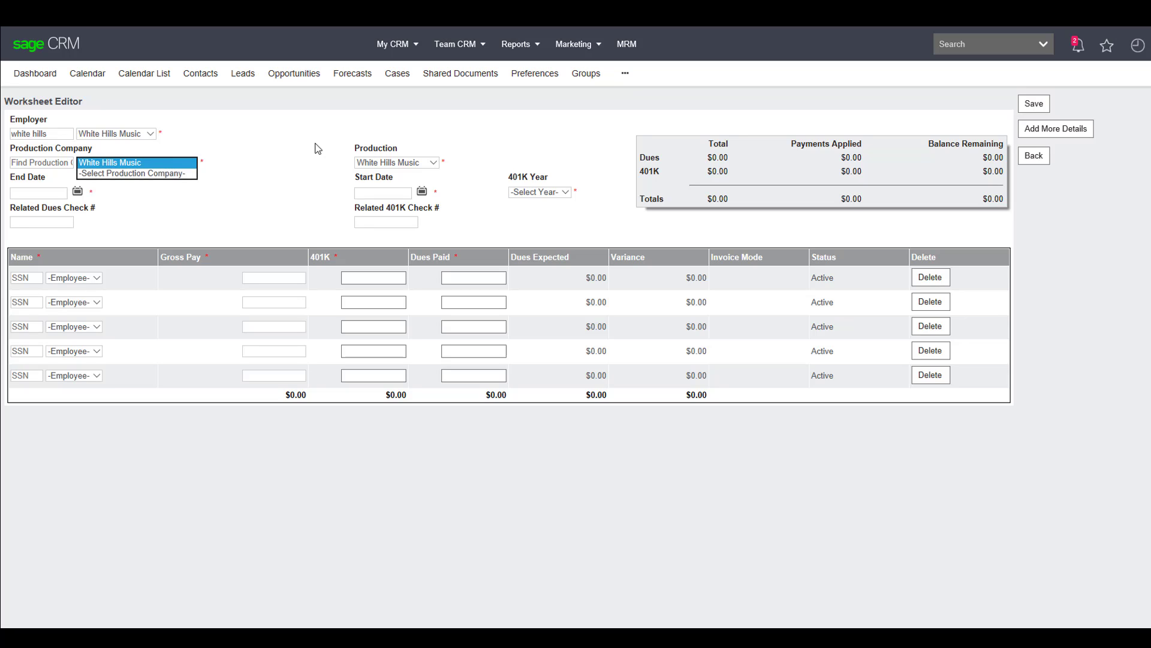
left_click(264, 179)
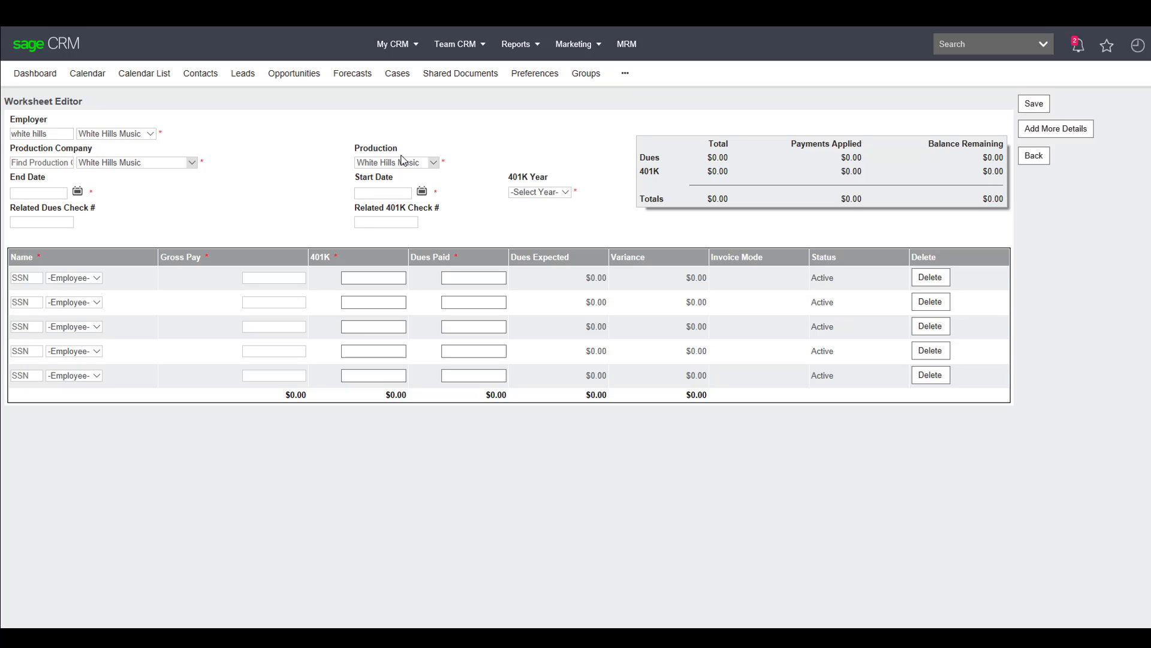
Keep White Hills Music as the production and set the worksheet's end date to December 1, 2018.
left_click(420, 166)
left_click(506, 128)
left_click(78, 191)
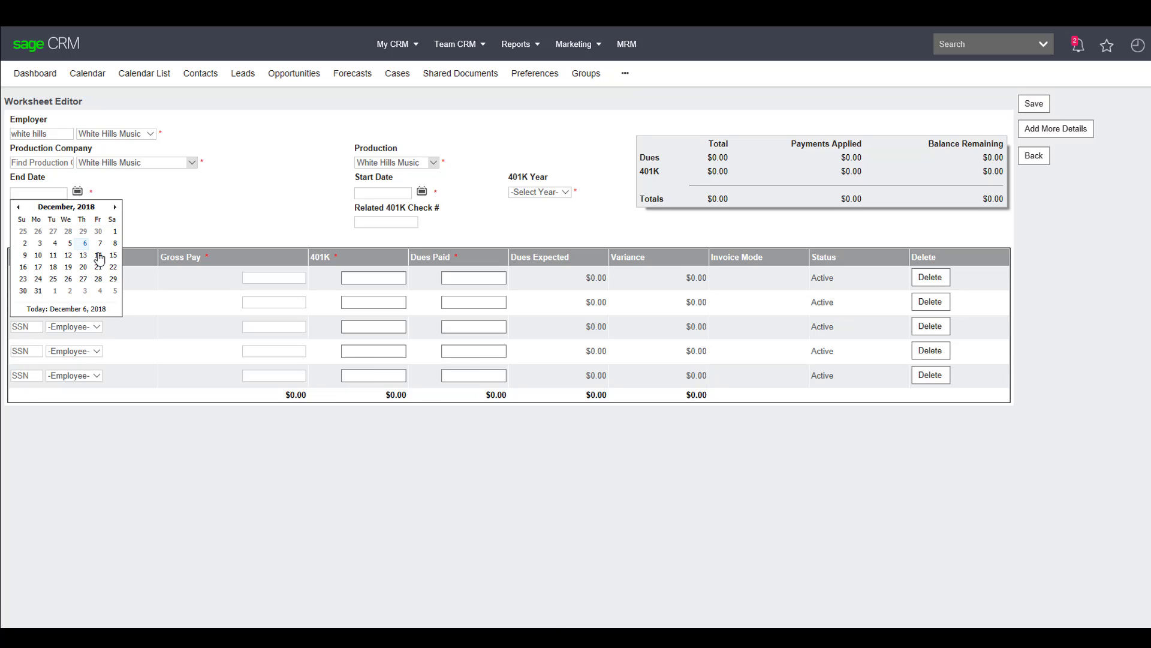
left_click(115, 232)
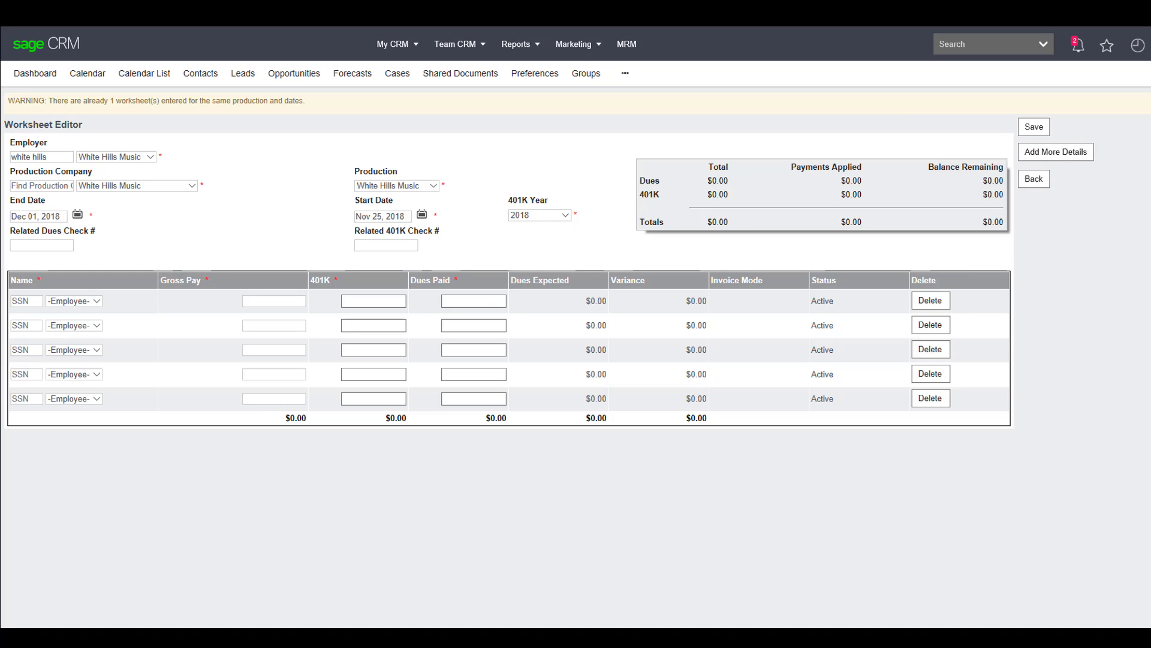
Look up employees by SSN for the first and third detail rows of the worksheet.
left_click(27, 300)
type("1")
key("Tab")
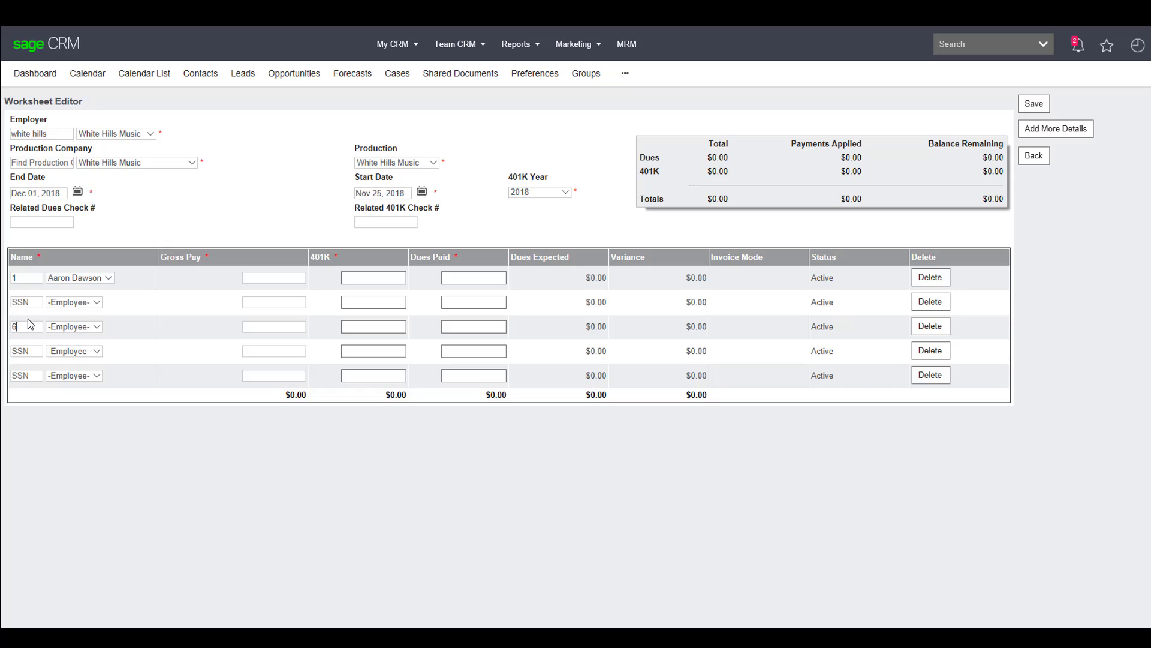
left_click(27, 326)
type("6")
key("Tab")
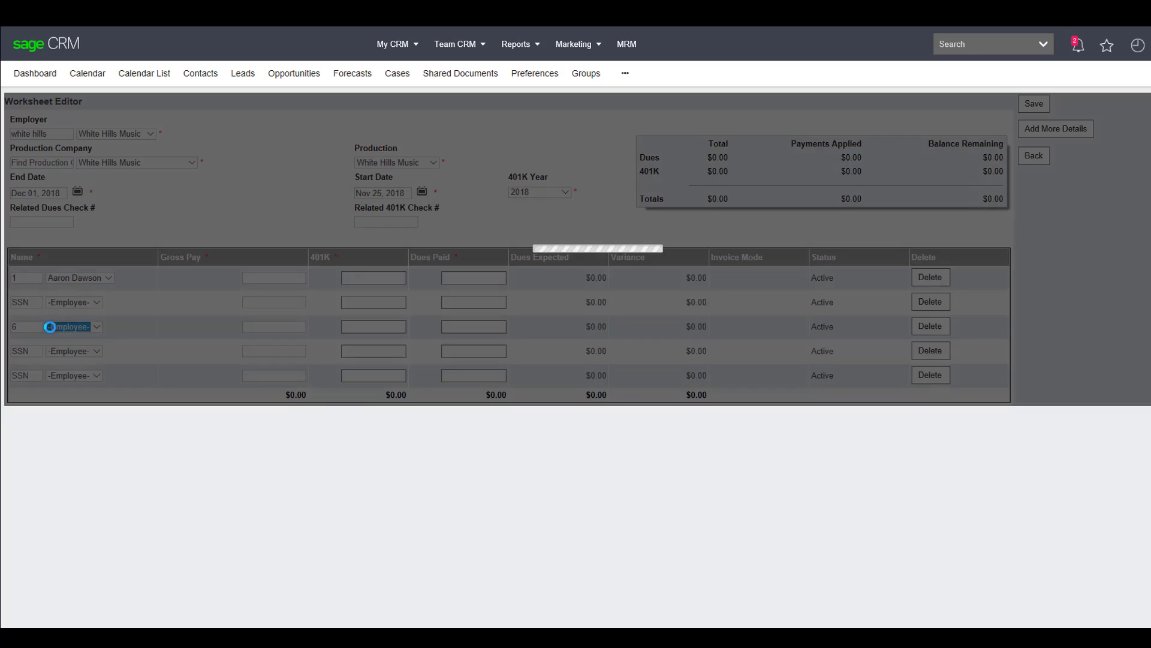
left_click(84, 328)
key("Return")
Enter gross pay of 1500 for the first-row employee and 1600 for the third-row employee.
left_click(284, 277)
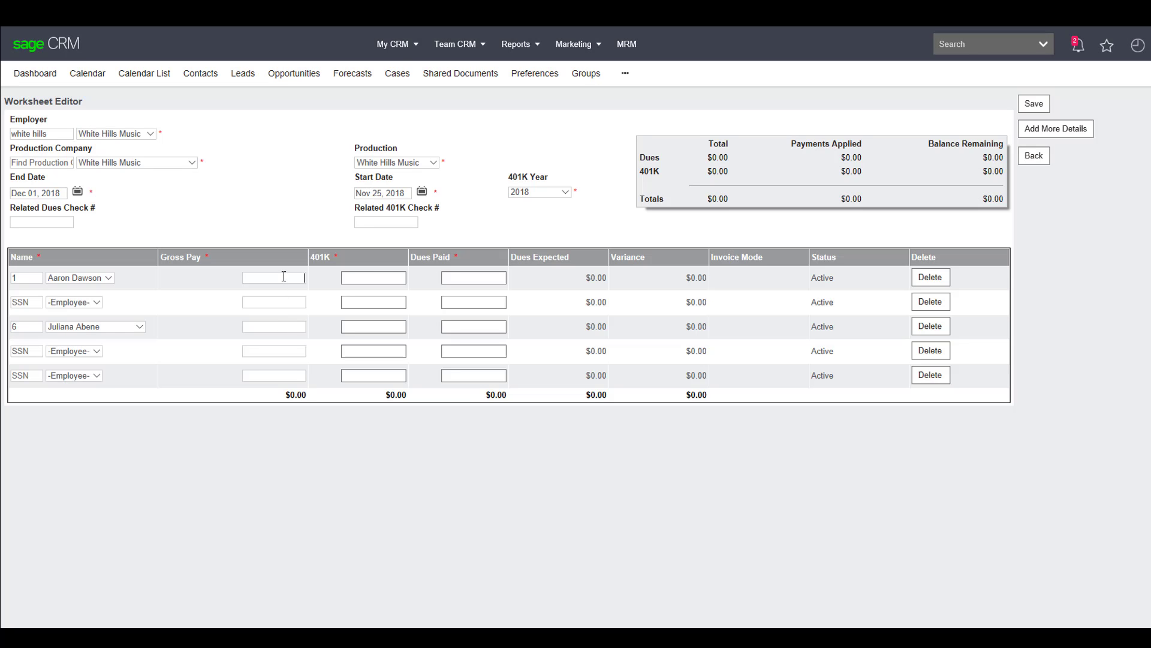
type("1500")
left_click(271, 330)
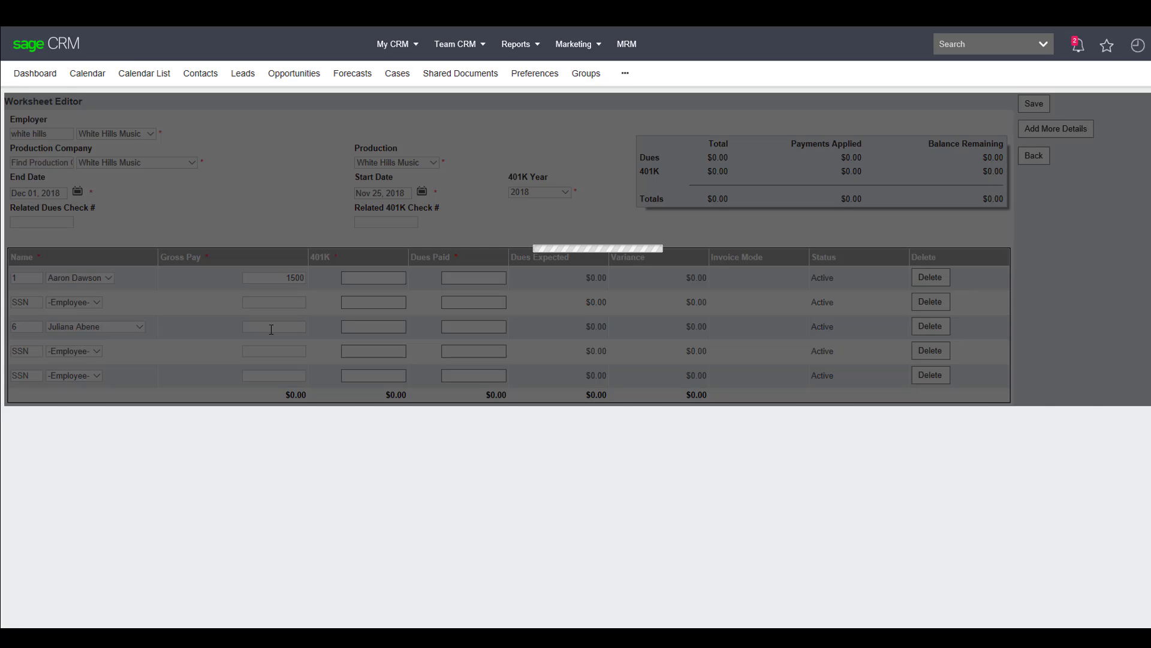
type("1600")
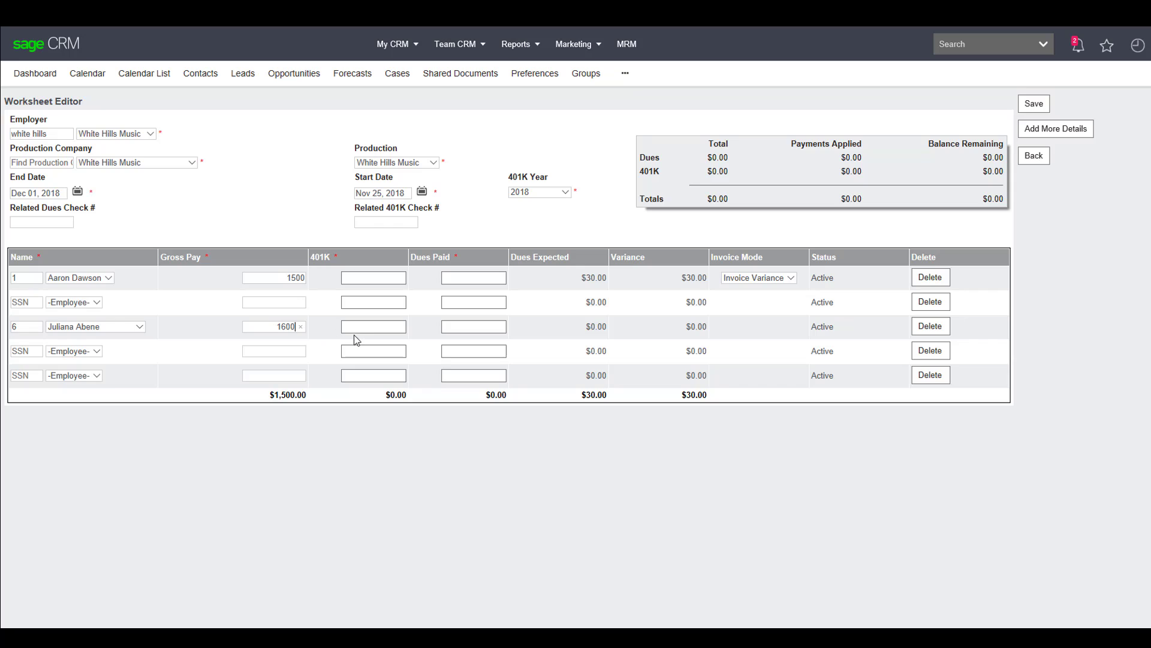
Enter 401K amounts of 100 for the first-row employee and 110 for the third-row employee.
left_click(374, 278)
type("1")
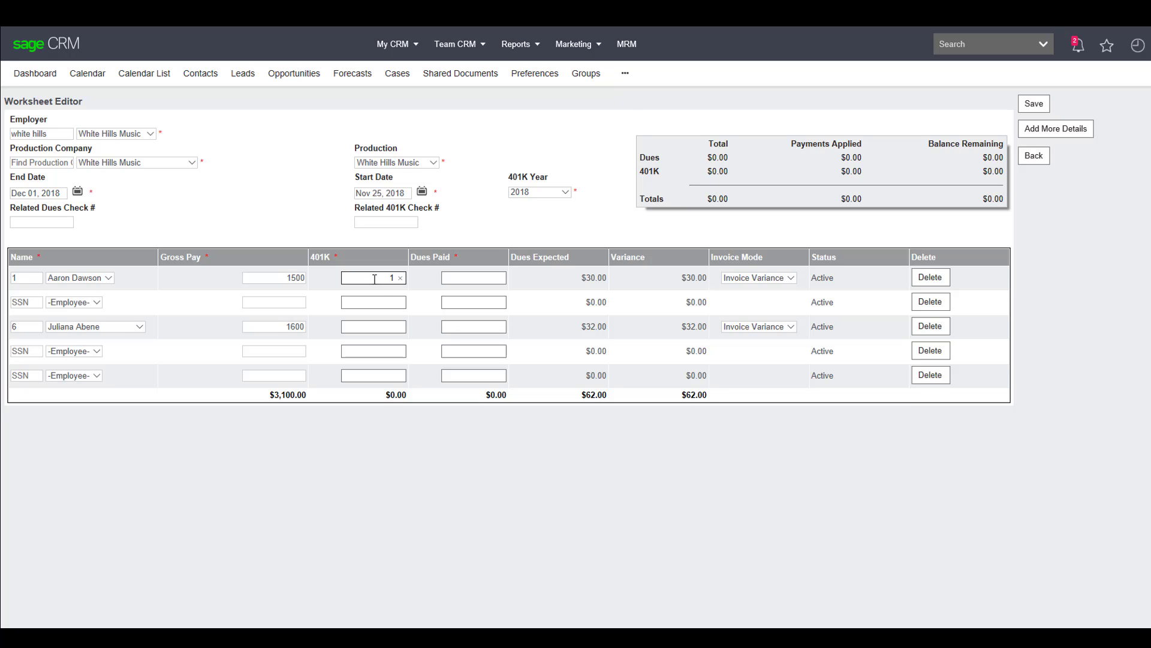
type("00")
left_click(377, 327)
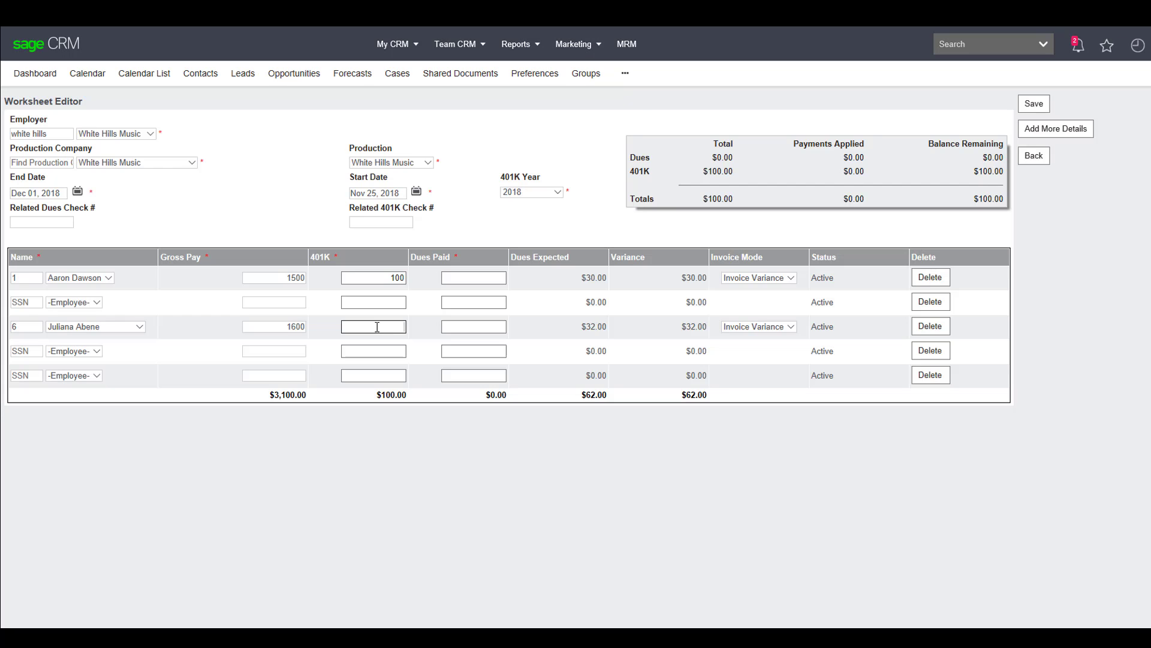
type("110")
Enter dues paid of 30 for both the first-row and the third-row employee.
left_click(468, 277)
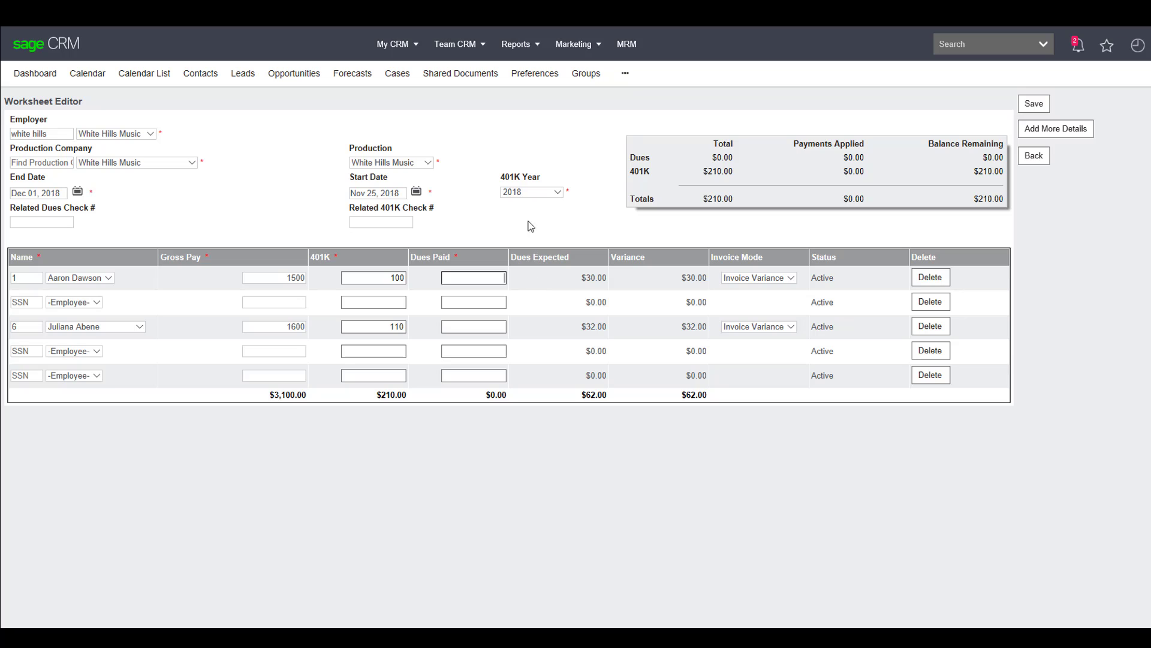
type("30")
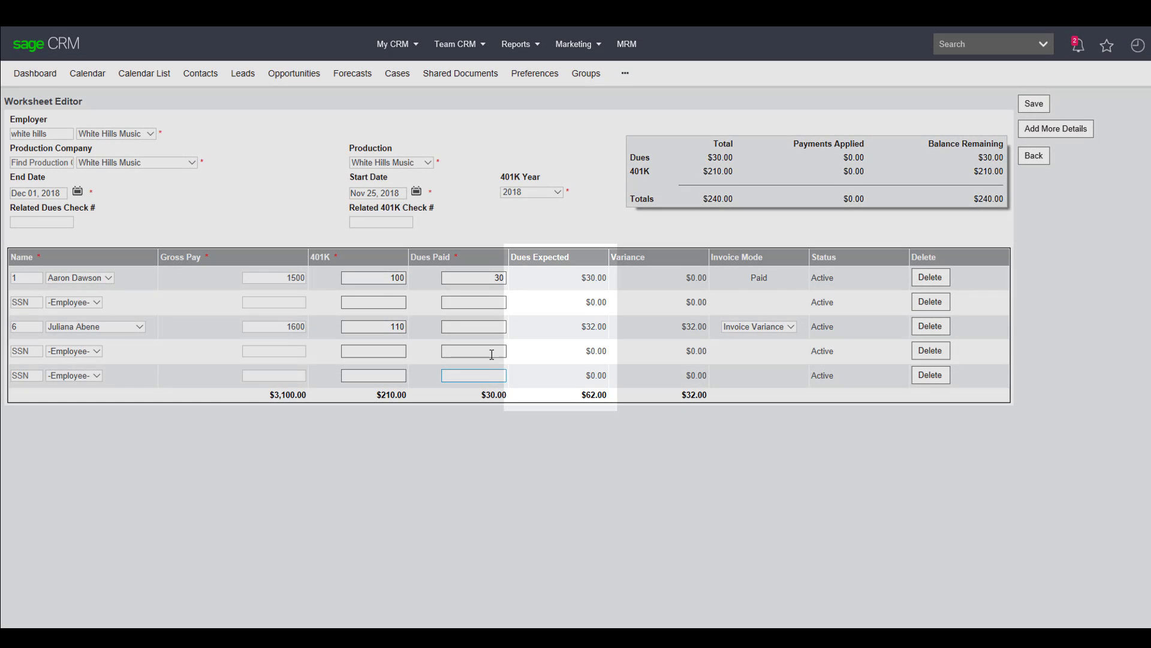
left_click(482, 326)
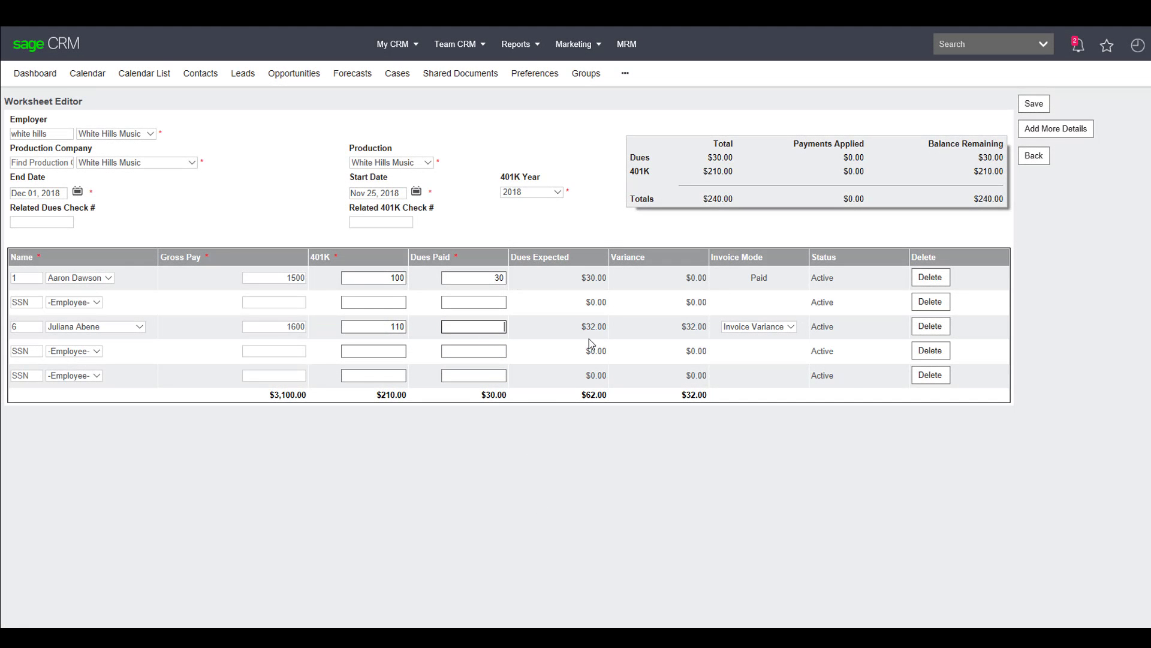
type("30")
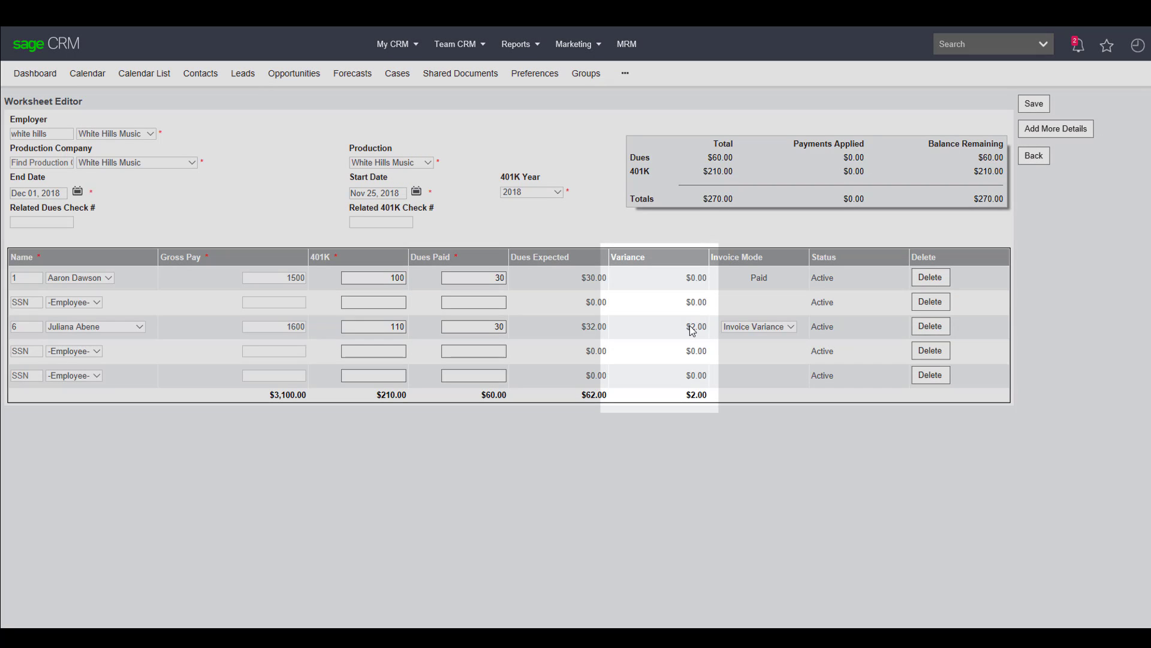
Check the third row's dues variance and its invoice mode choices, keeping Invoice Variance selected.
left_click_drag(688, 328, 707, 328)
left_click(792, 326)
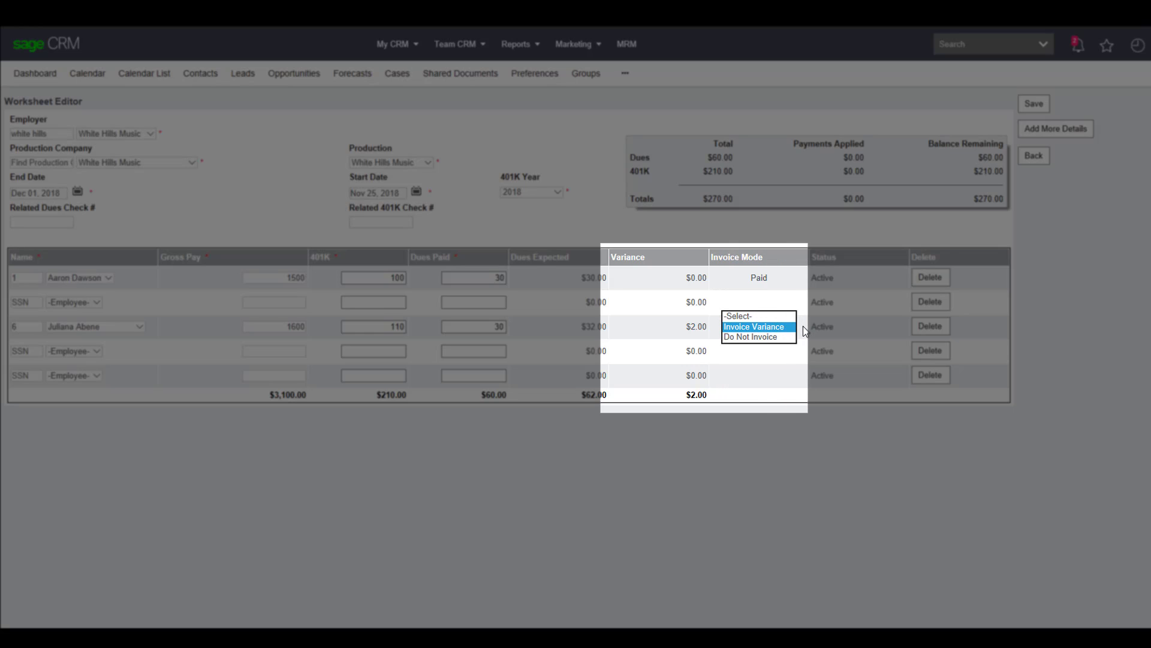
left_click(788, 326)
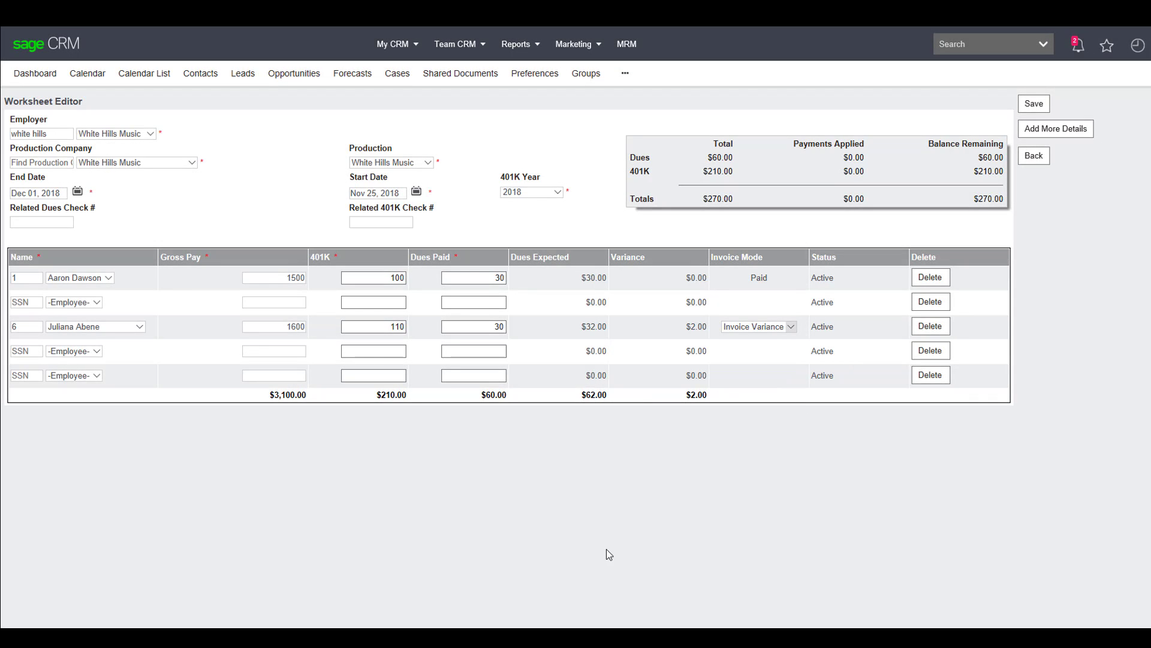
Change the third-row employee's dues paid to 32 and save the worksheet.
left_click(461, 326)
type("32")
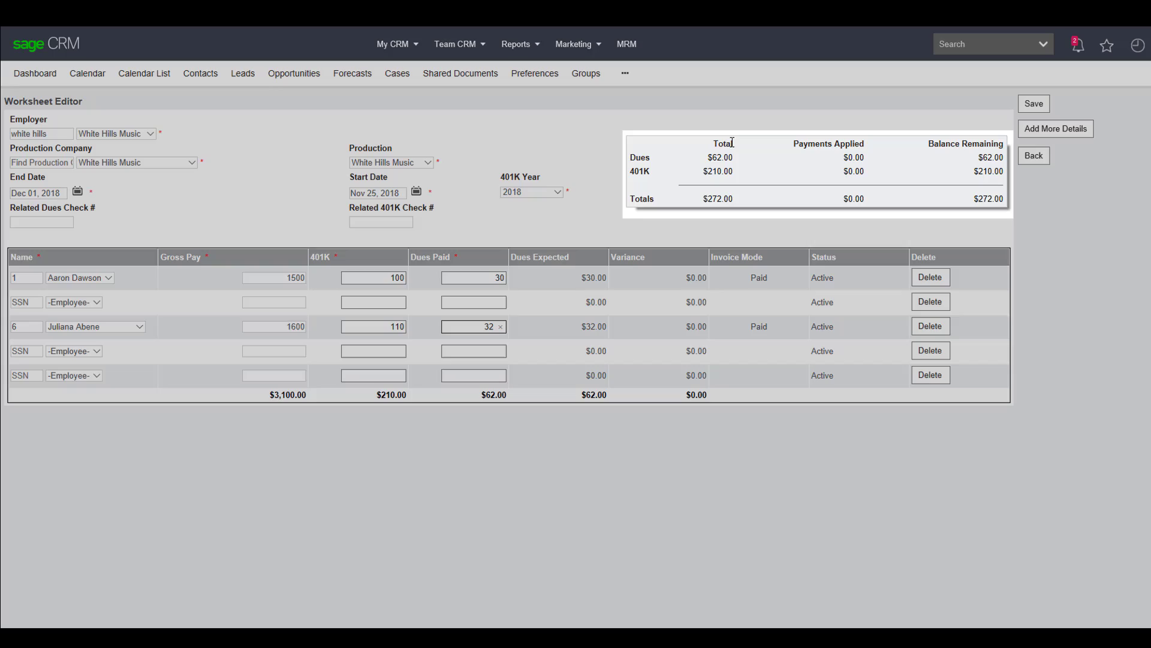
left_click_drag(731, 144, 712, 145)
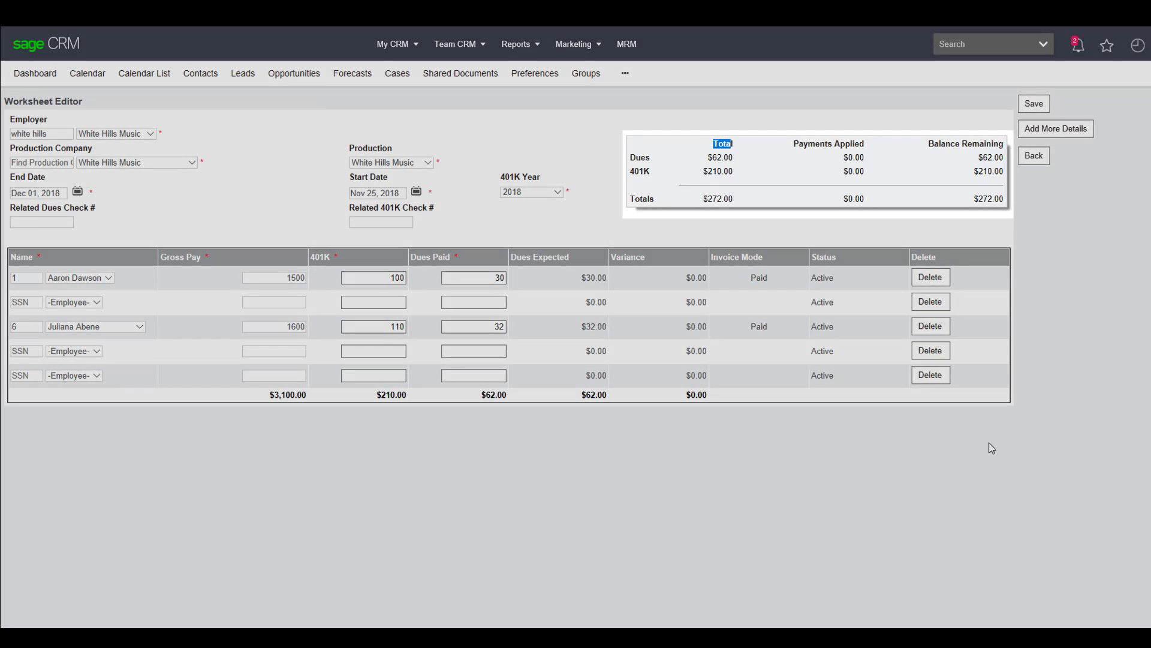
left_click(951, 482)
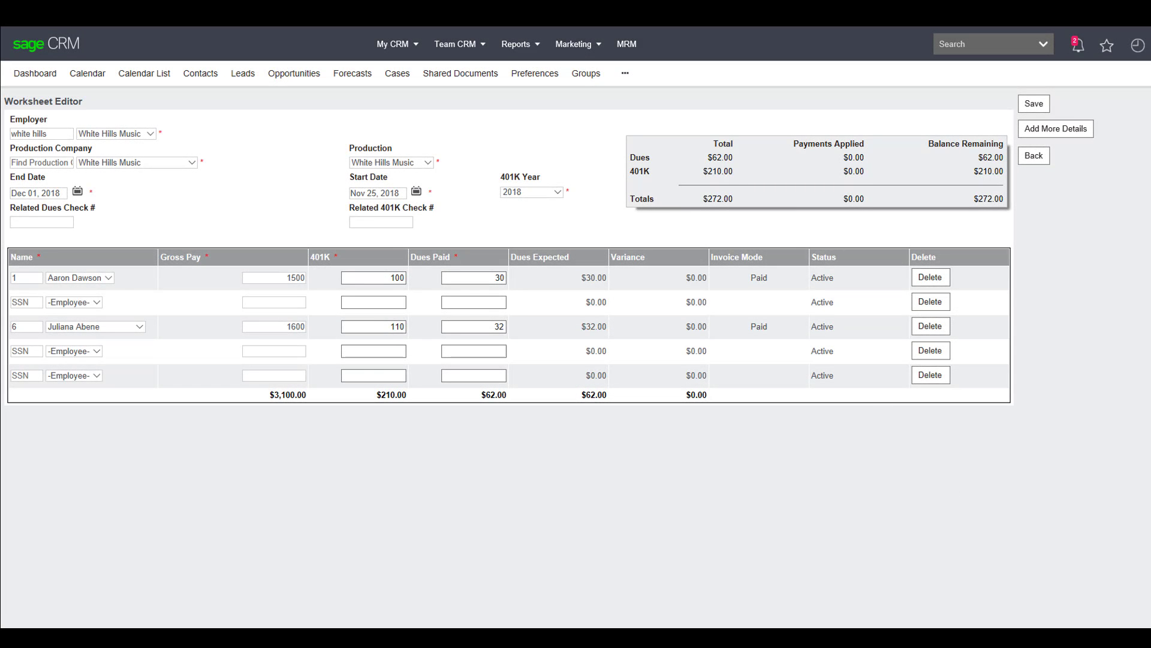
left_click(1032, 106)
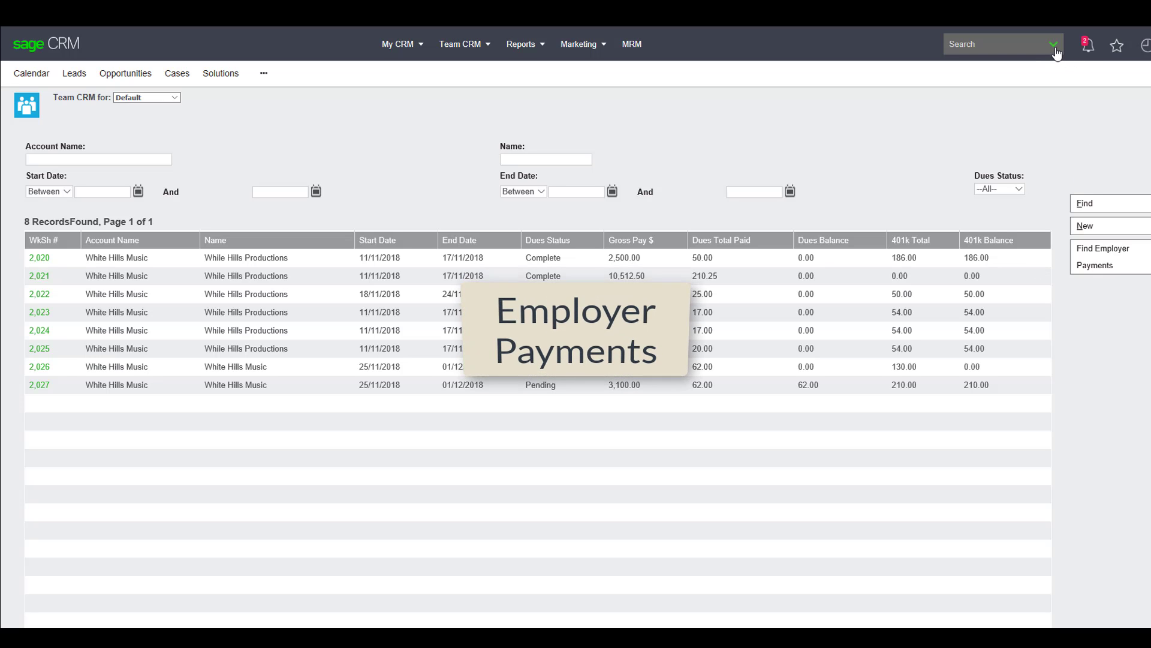
Go to Employer Payment and set the new payment's check reconciliation type to Dues.
left_click(1054, 48)
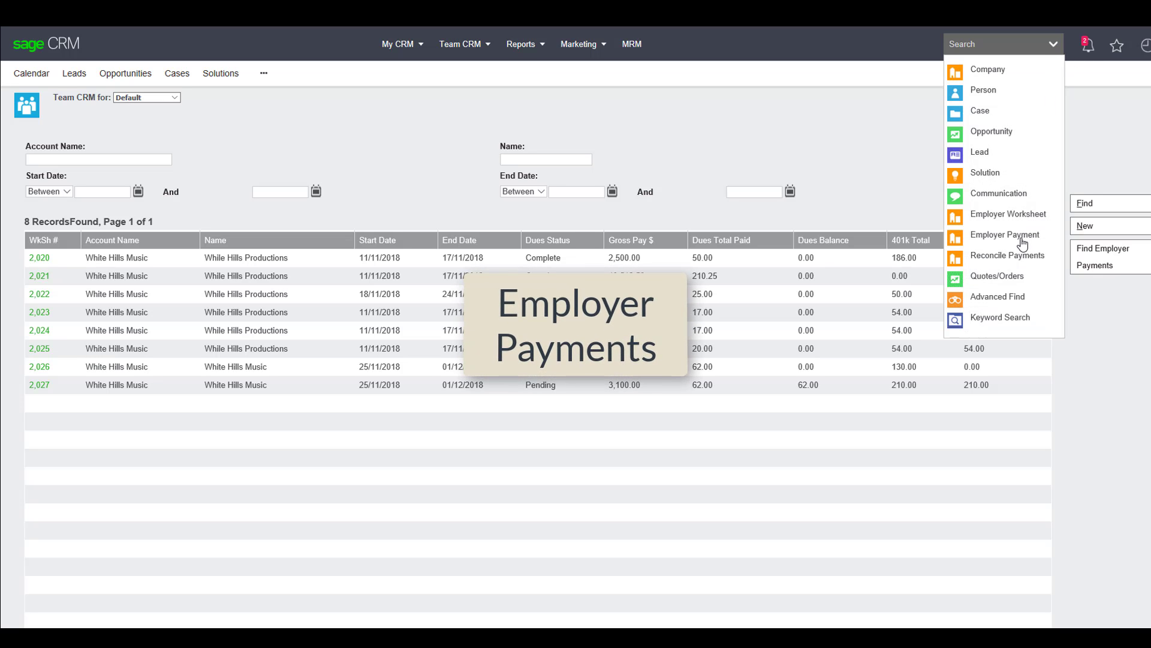
left_click(1015, 238)
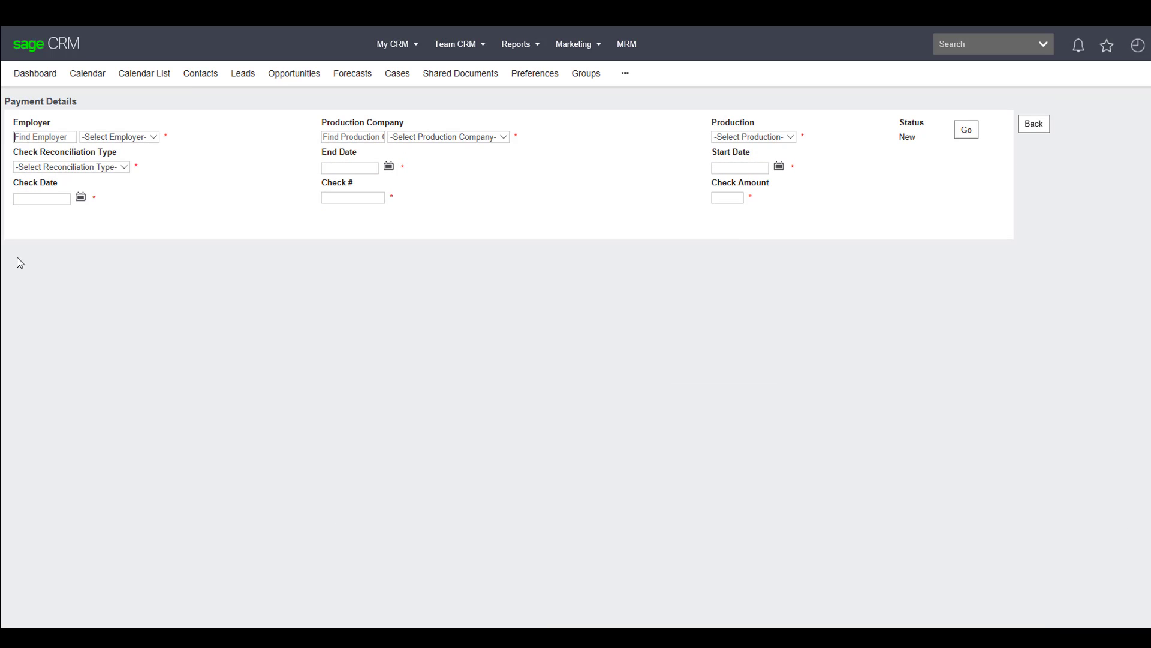
left_click(88, 168)
left_click(82, 177)
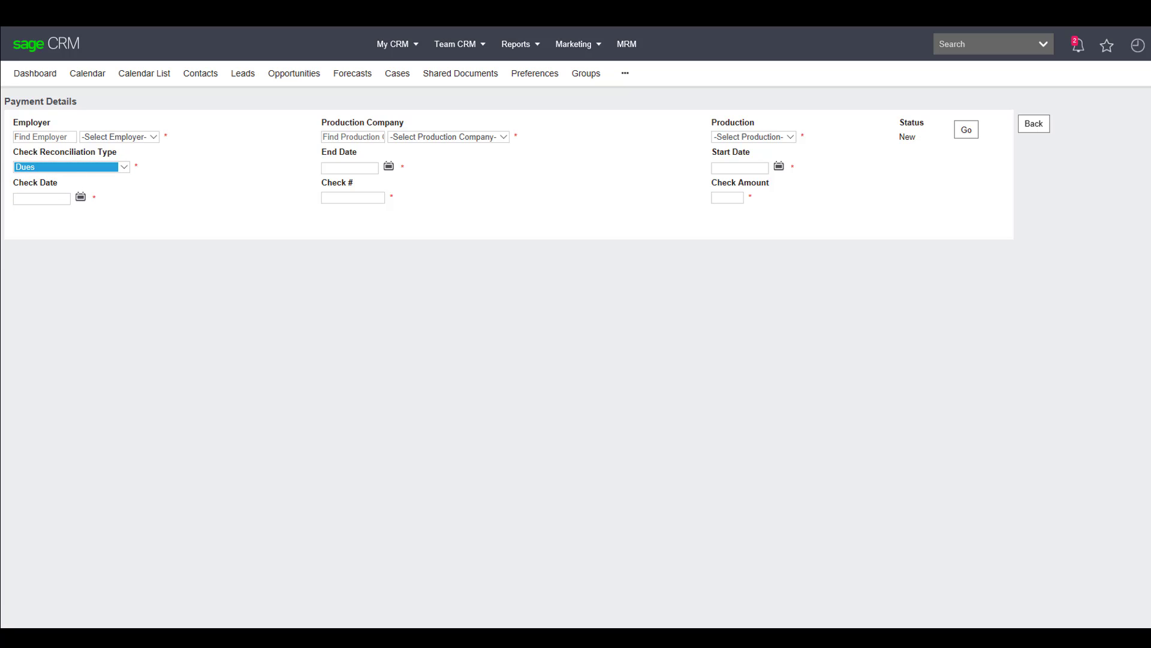
Look up "white hill" as the payment's employer to fill in White Hills Music.
left_click(58, 135)
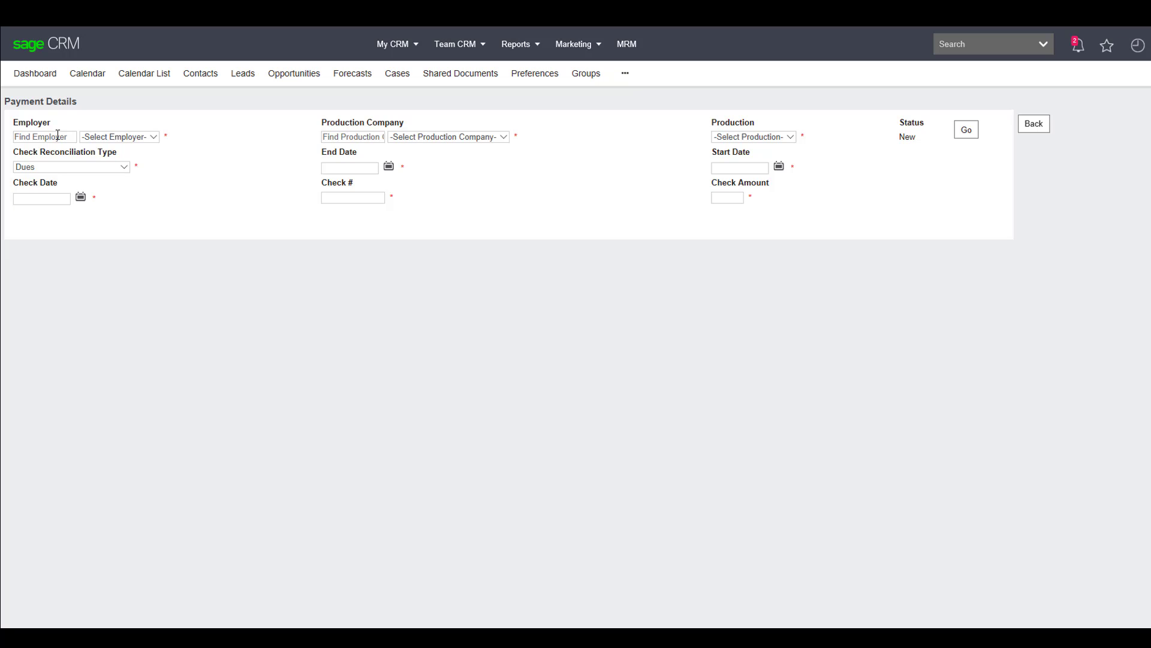
type("white hill")
key("Tab")
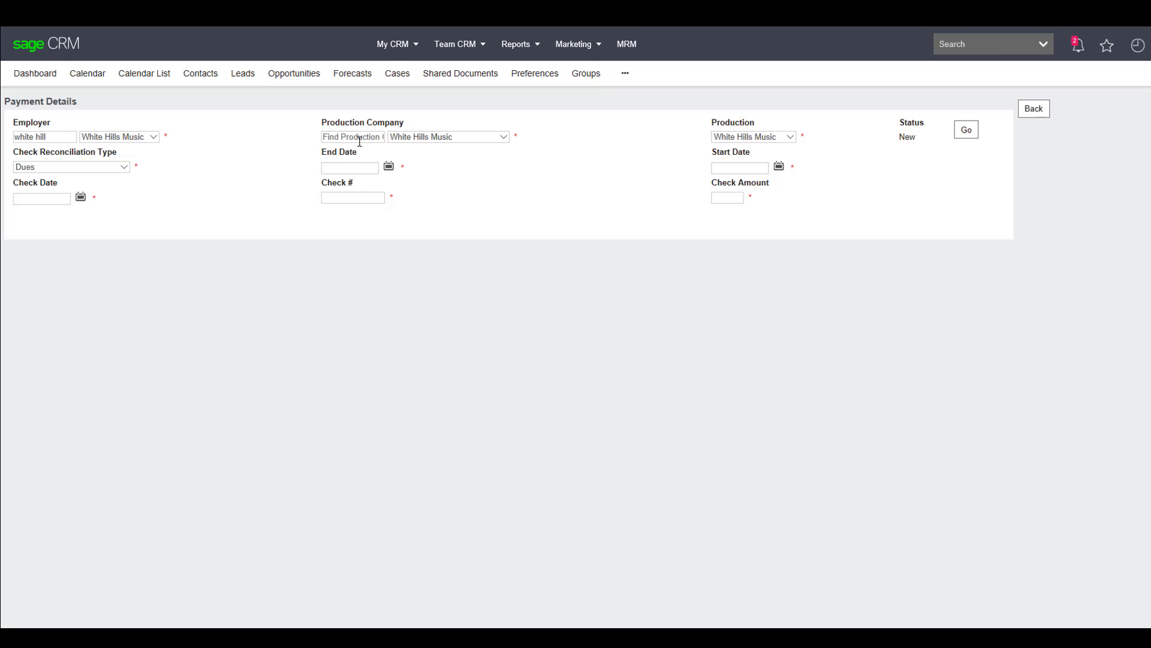
Set the payment's end date to December 1, 2018 and its check date to December 6, 2018.
left_click(390, 168)
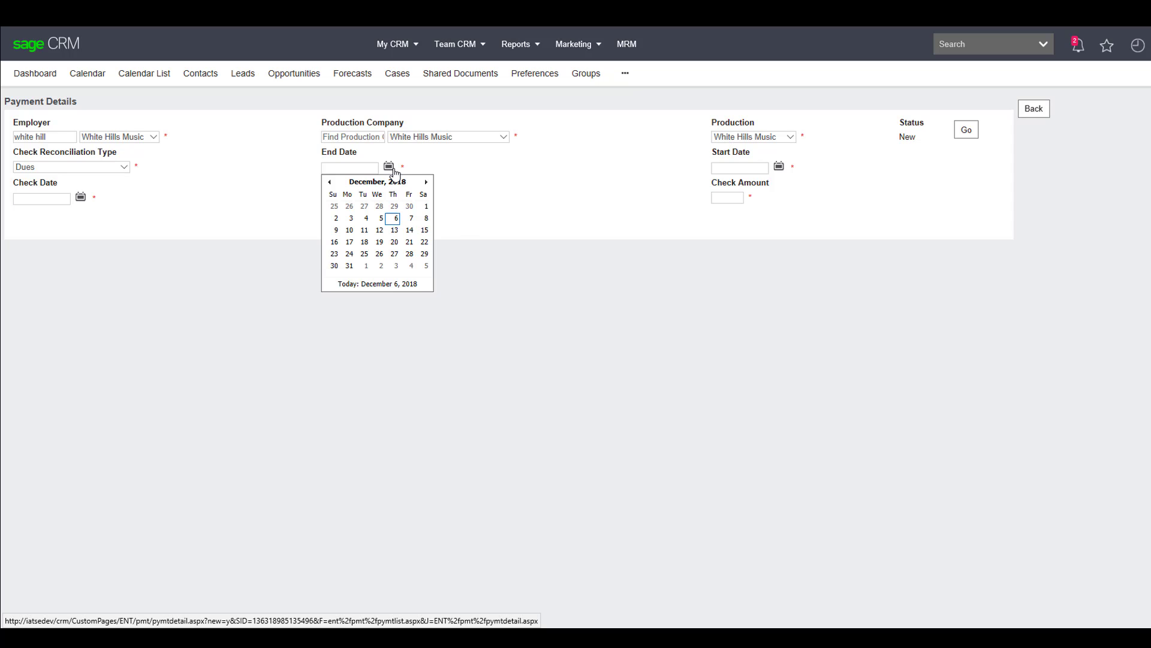
left_click(424, 208)
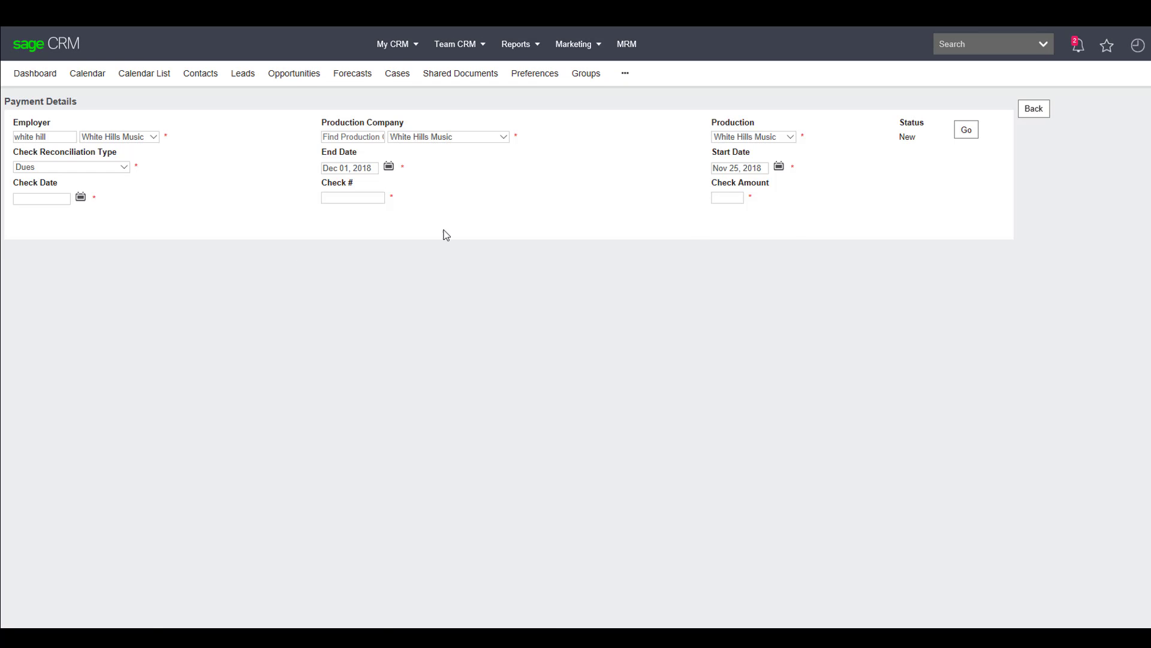
left_click(66, 199)
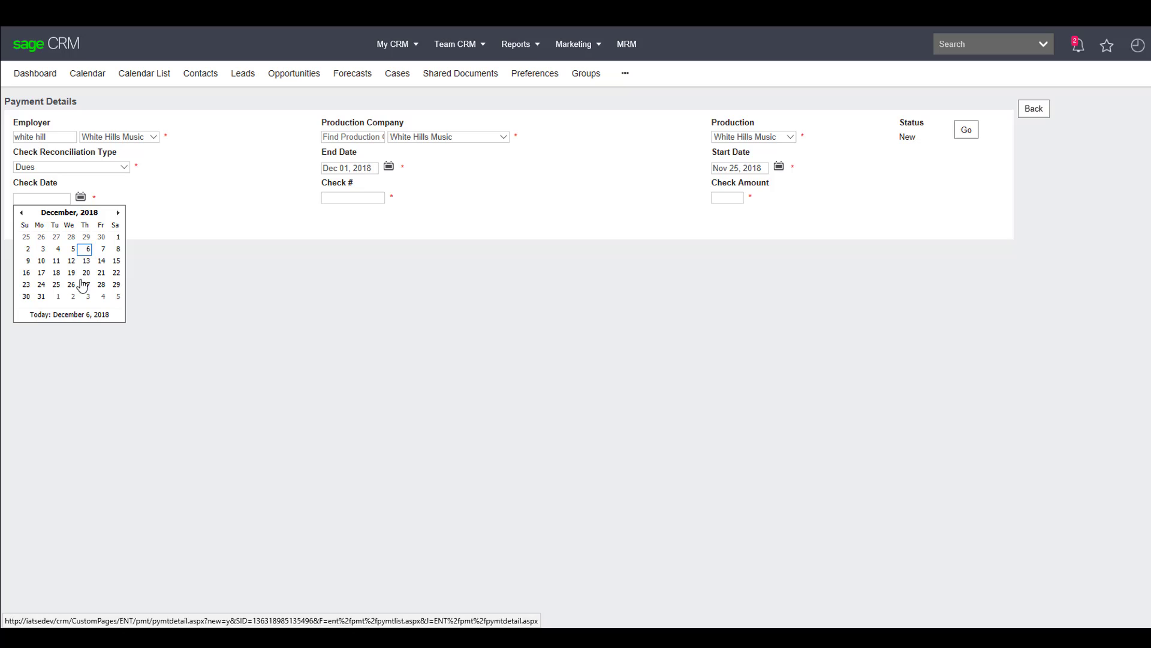
left_click(87, 249)
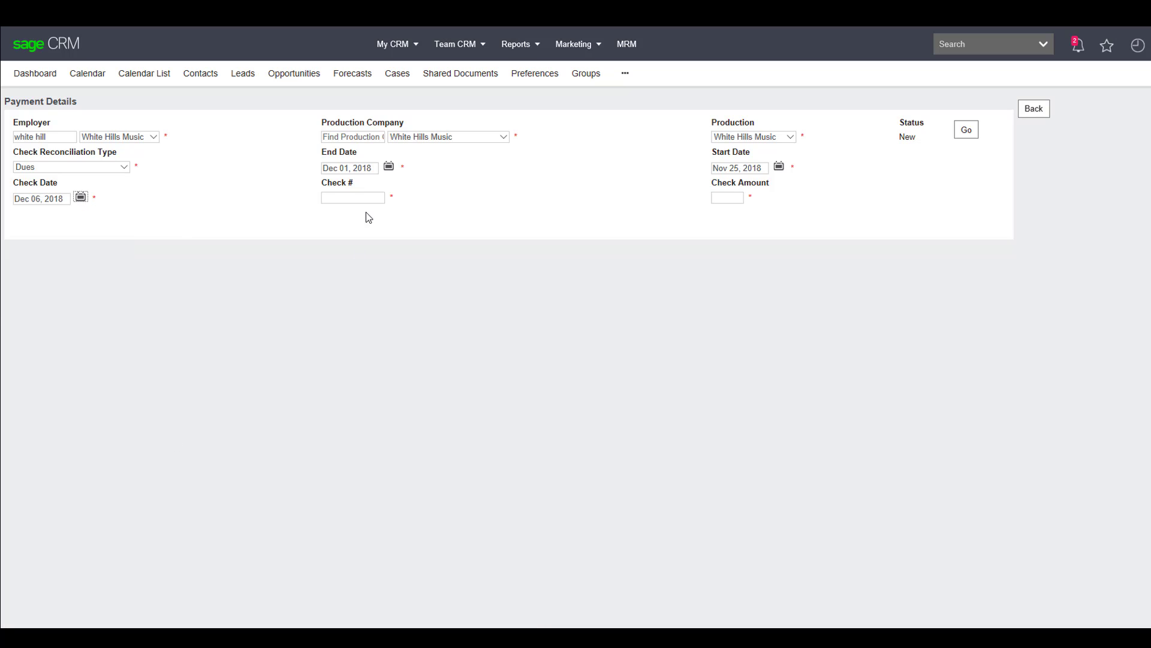
Enter check number 987654 with a check amount of 62.00 and load the matching worksheets.
left_click(349, 198)
type("987654")
type("62.00")
left_click(966, 130)
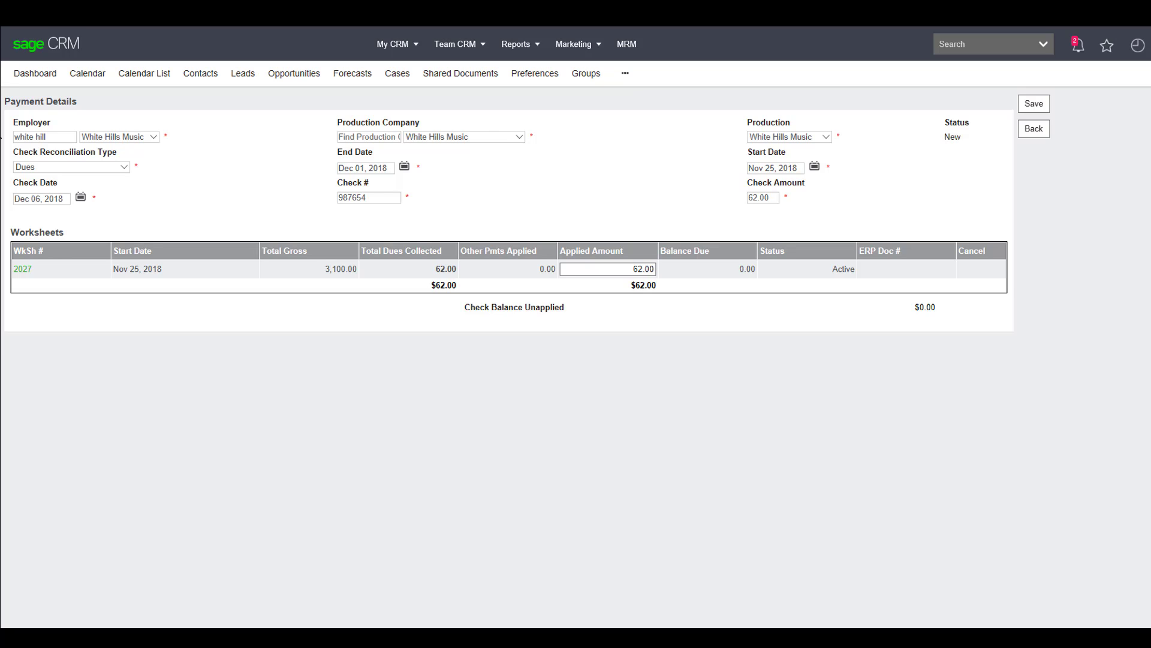
Try an applied amount of 60.00 on worksheet 2027 and check its balance due.
double_click(345, 198)
left_click_drag(627, 269, 644, 268)
type("0.00")
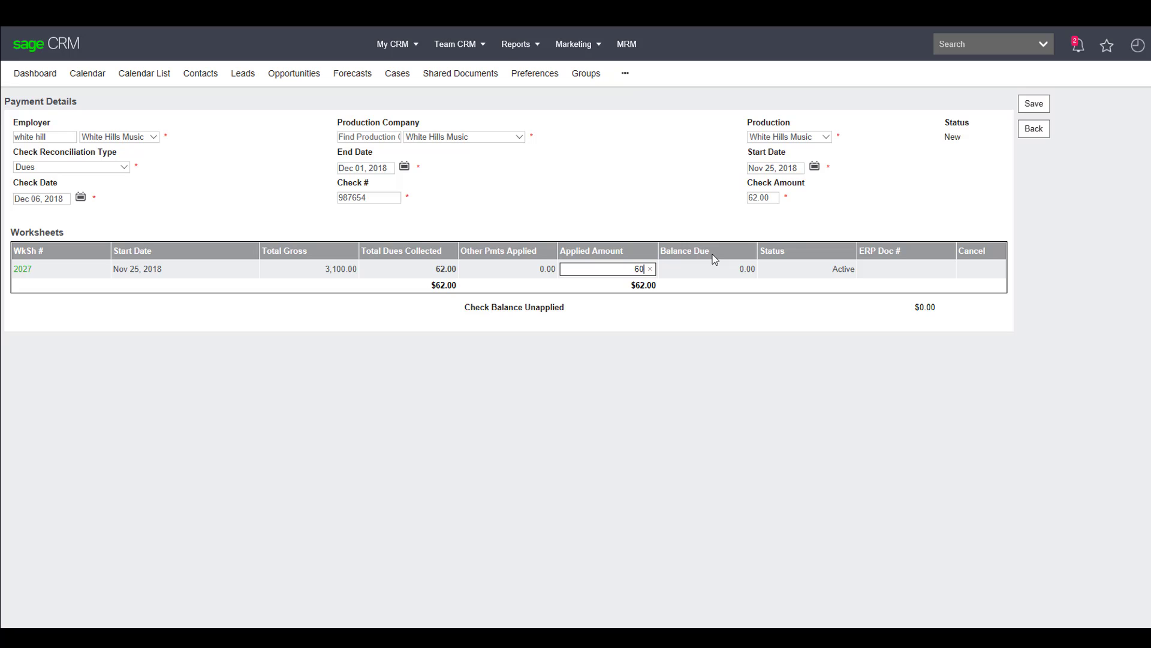
left_click(701, 356)
double_click(744, 269)
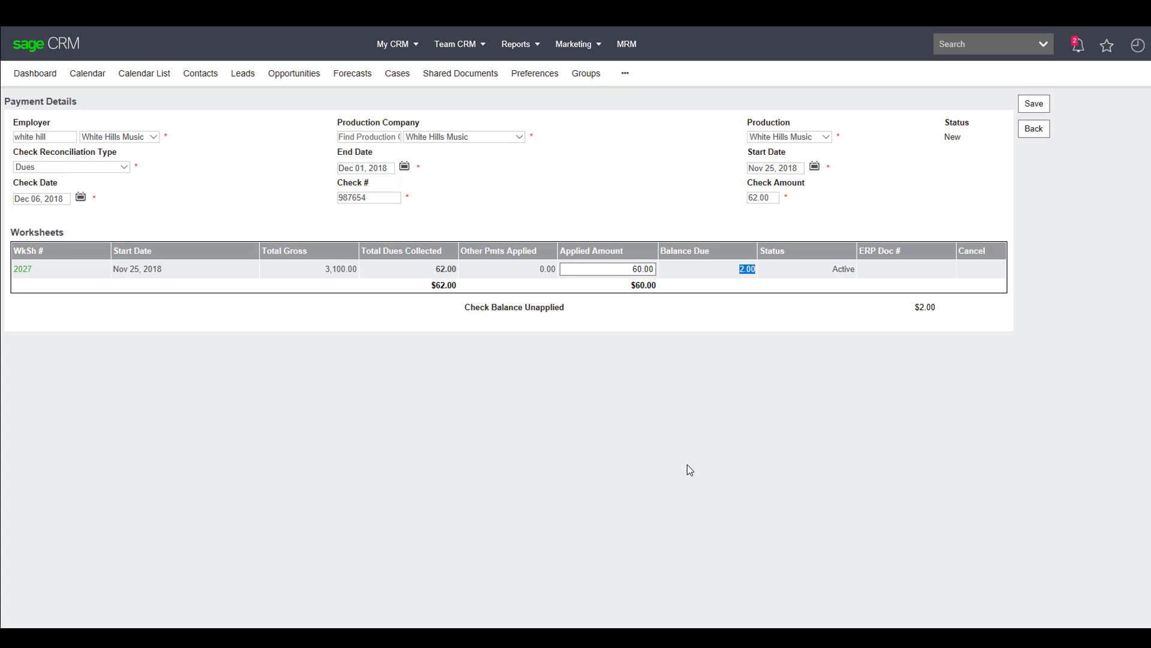
Try an applied amount of 65.00 on worksheet 2027.
double_click(624, 268)
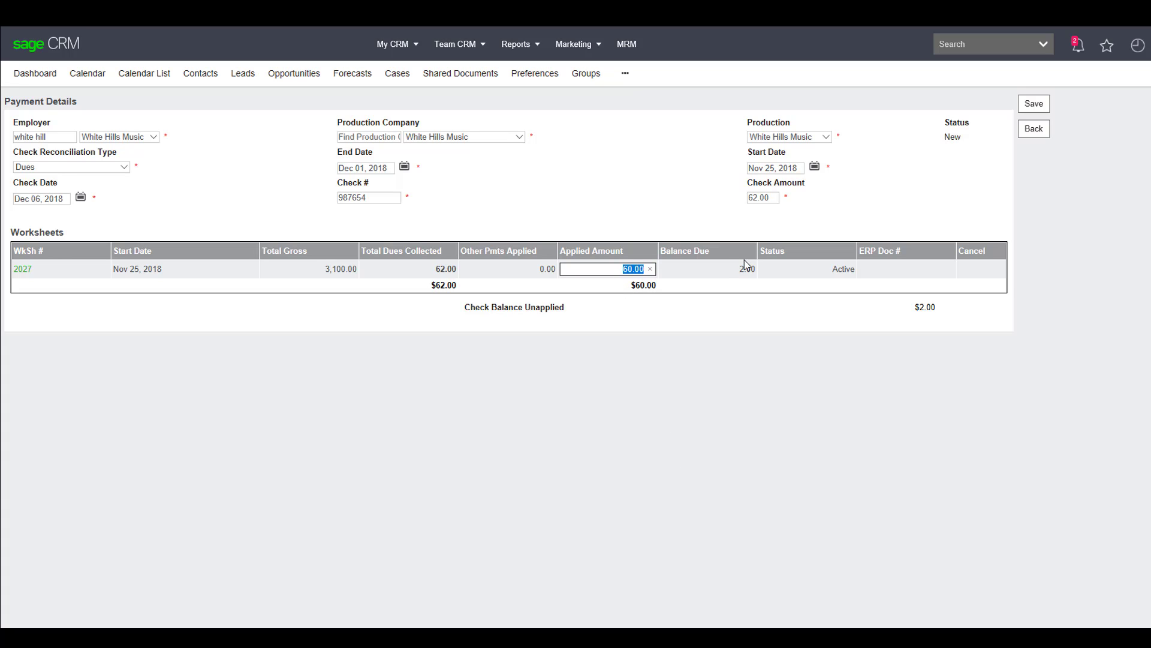
type("65.00")
left_click(728, 394)
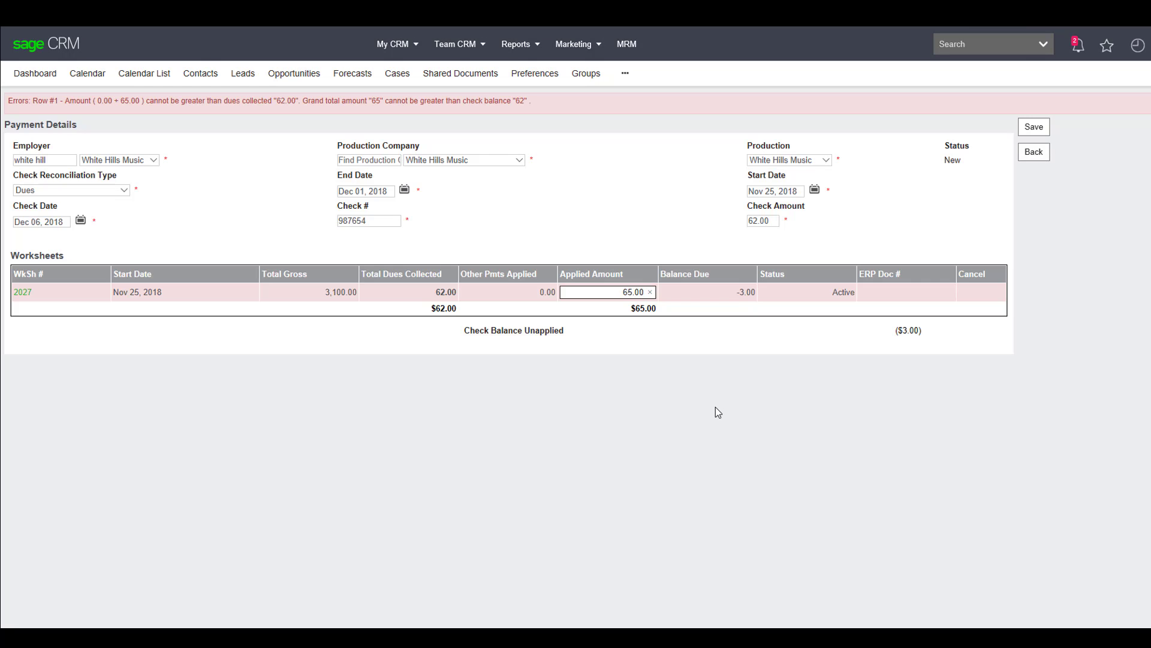
Set worksheet 2027's applied amount to 62.00 and save the dues payment.
double_click(614, 292)
type("62.00")
left_click(813, 438)
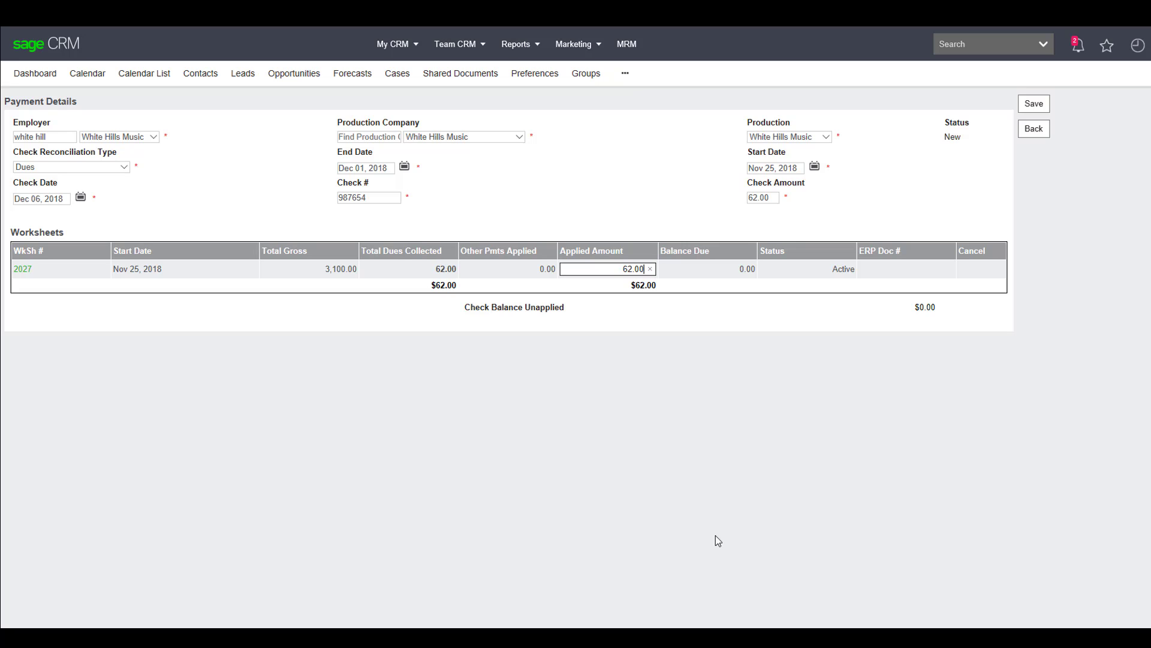
left_click(1032, 108)
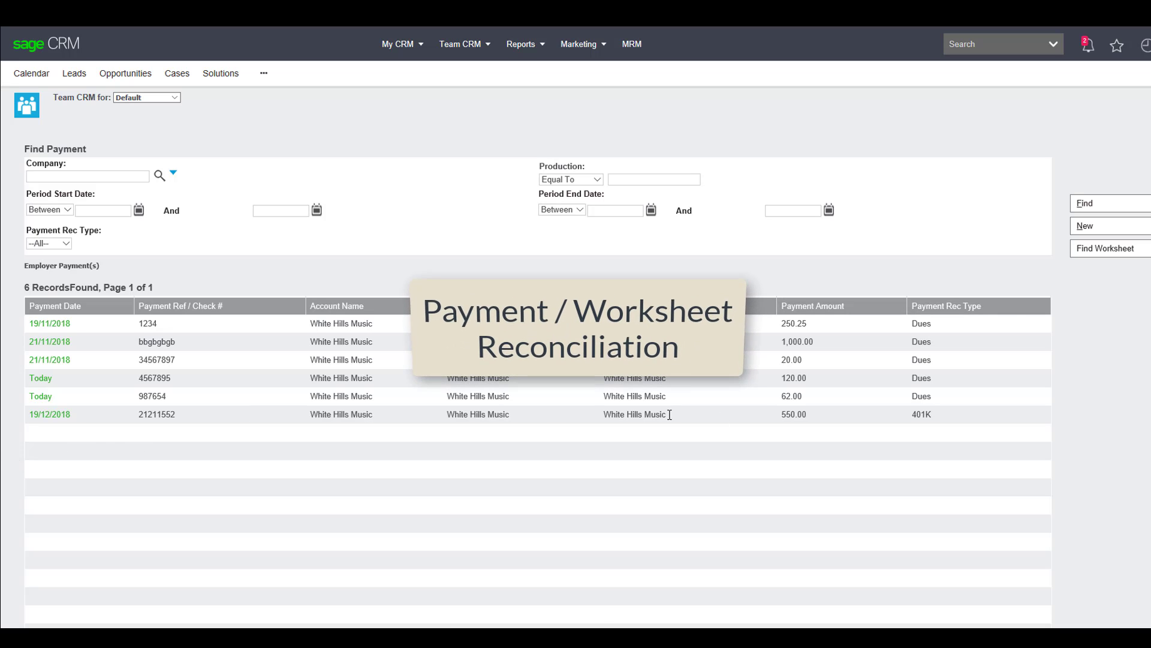
Go to Reconcile Payments and list all payments without any filter criteria.
left_click(1053, 44)
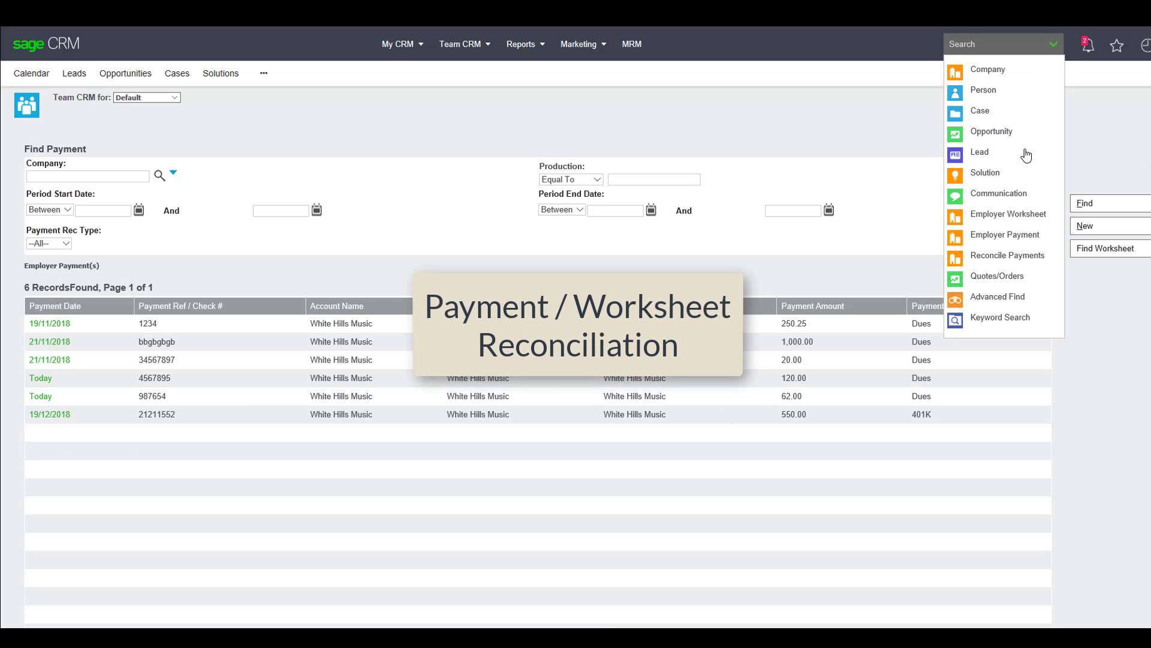
left_click(1008, 256)
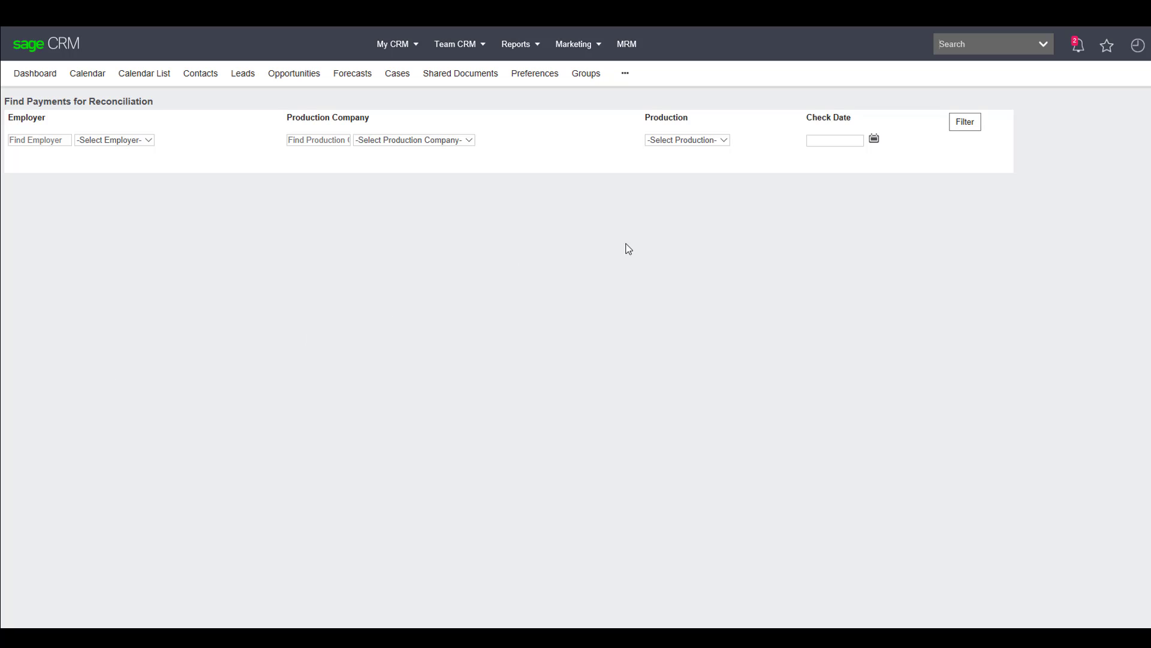
left_click(963, 122)
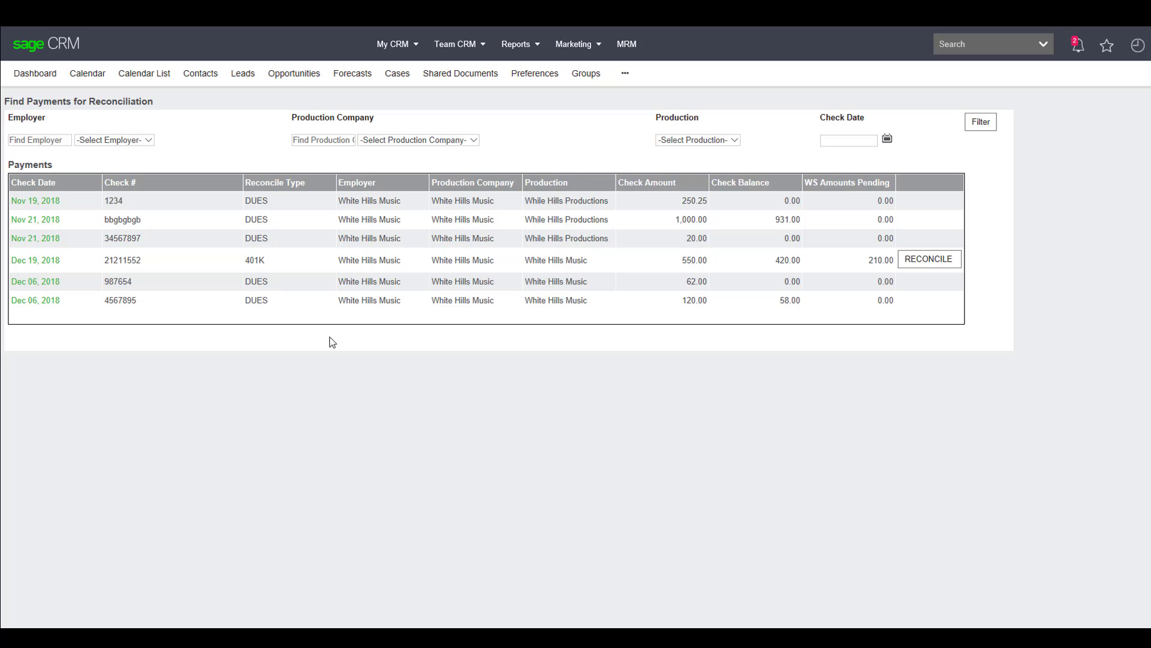
Examine the payments' check balances, especially the 401K payment's check amount, check balance, pending worksheet amount and reconcile type.
left_click(1043, 44)
double_click(787, 219)
double_click(773, 264)
left_click(691, 261)
double_click(690, 260)
left_click(782, 277)
double_click(114, 262)
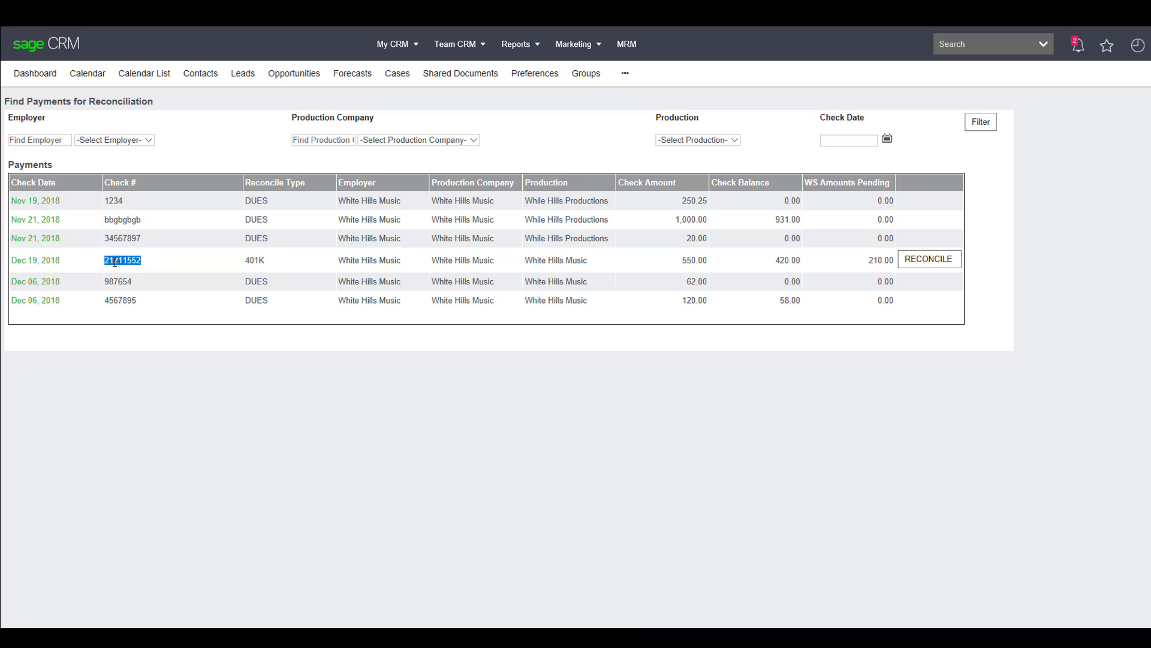
double_click(781, 259)
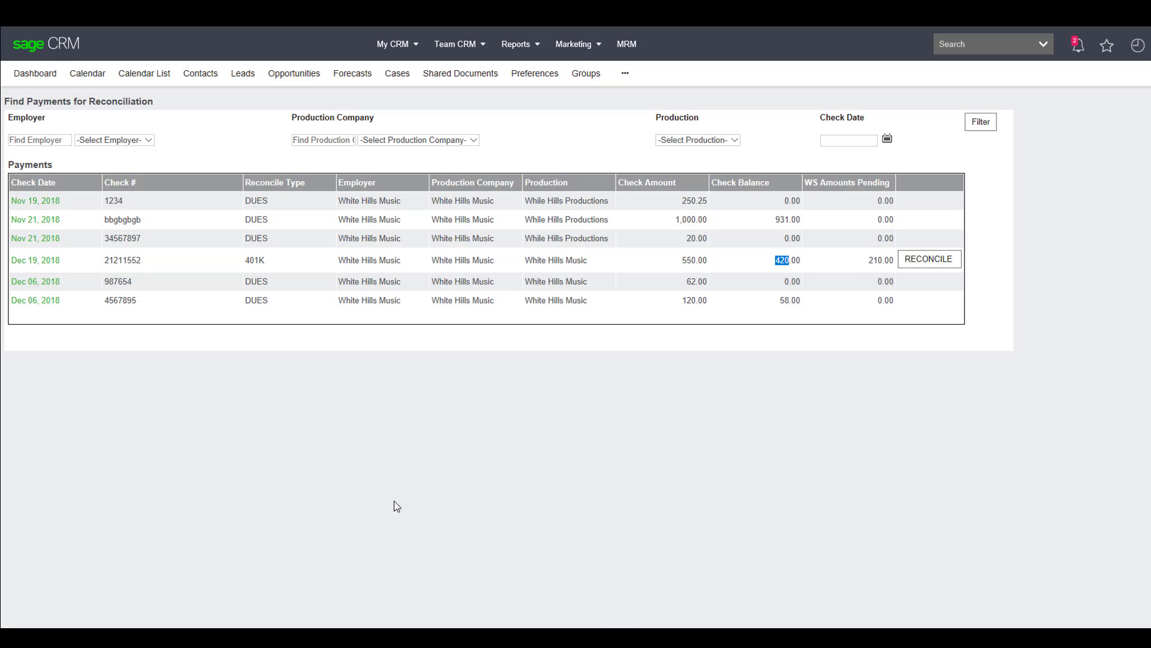
double_click(874, 260)
double_click(266, 261)
left_click(532, 504)
Open the 401K payment for reconciliation and review the other payments and applied amounts on worksheets 2026 and 2027.
left_click(932, 259)
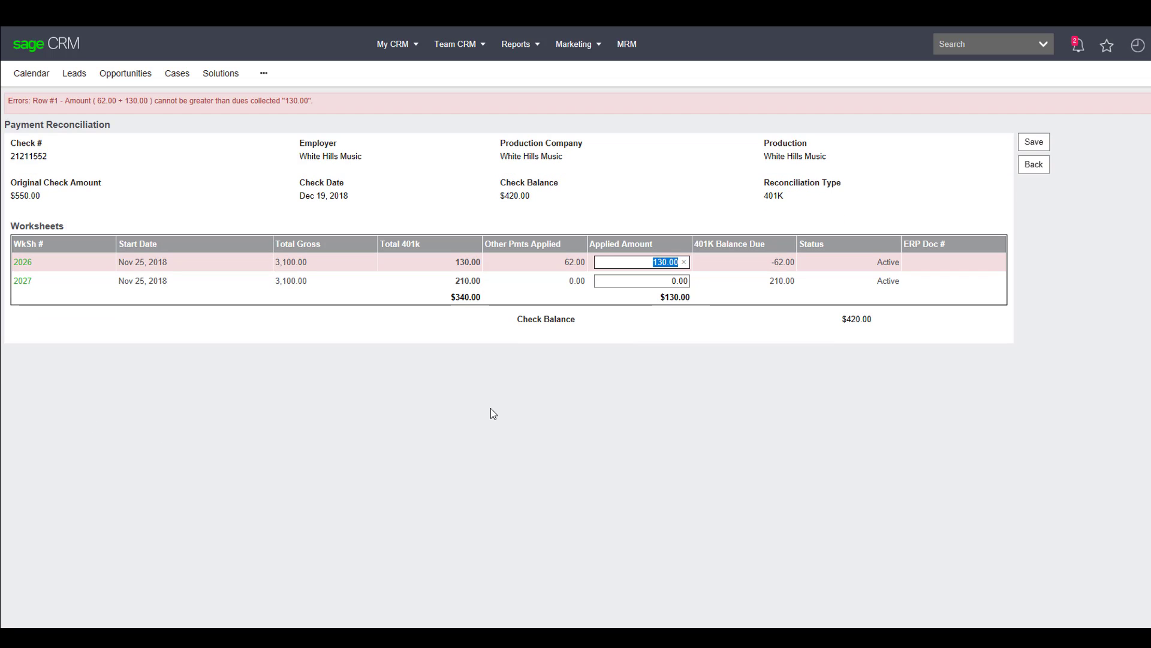
left_click(491, 408)
left_click_drag(551, 264, 700, 268)
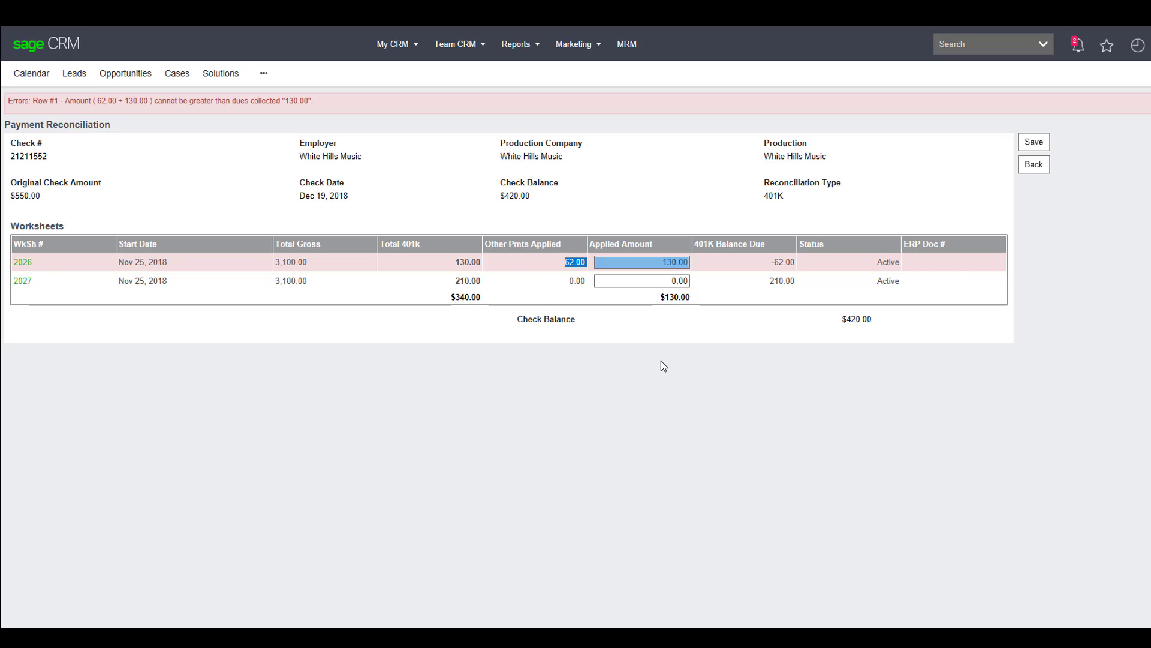
left_click_drag(545, 290, 669, 287)
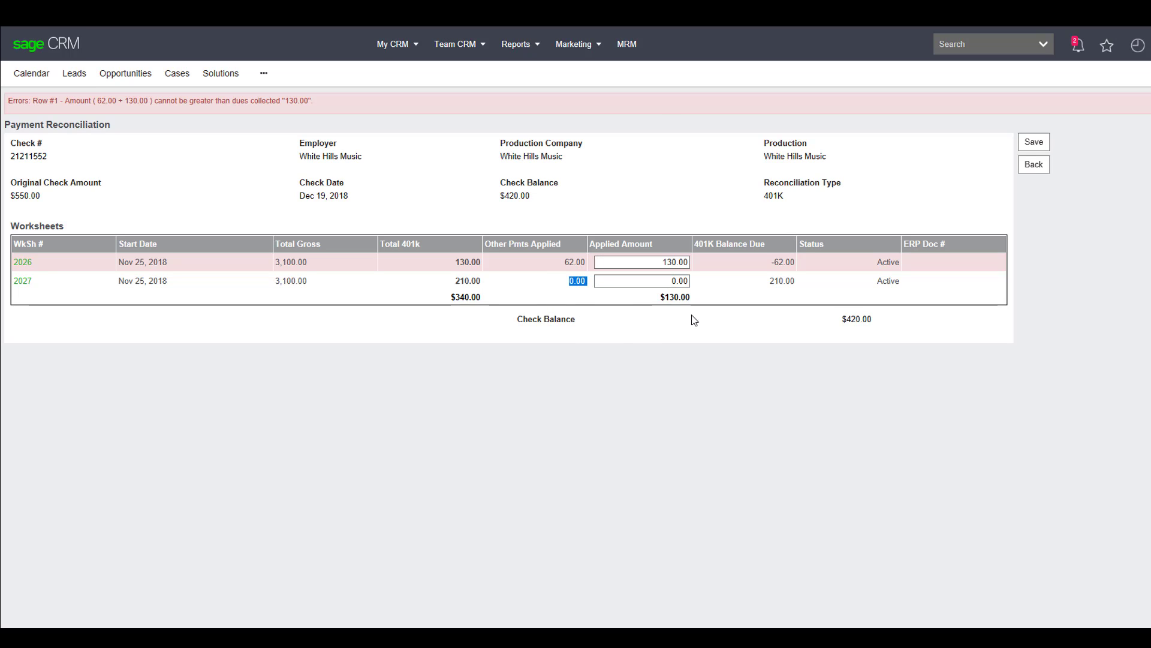
left_click(616, 295)
Set the applied amount for worksheet 2027 to 210.00 in the 401K payment reconciliation.
left_click(668, 262)
left_click(668, 262)
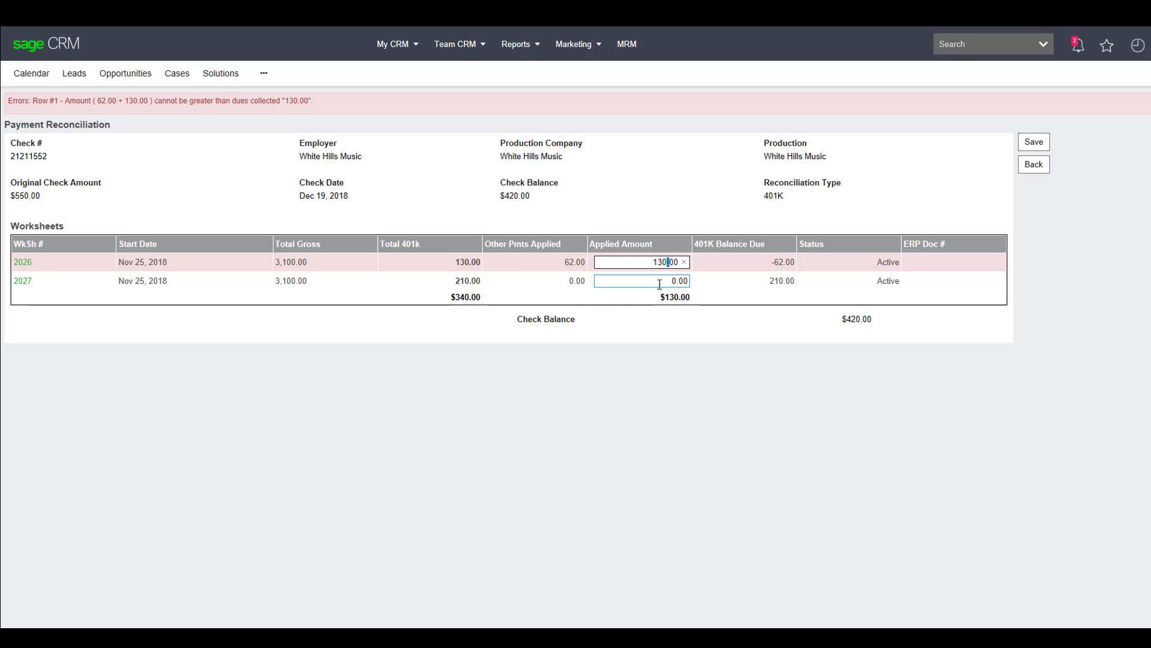
left_click(653, 283)
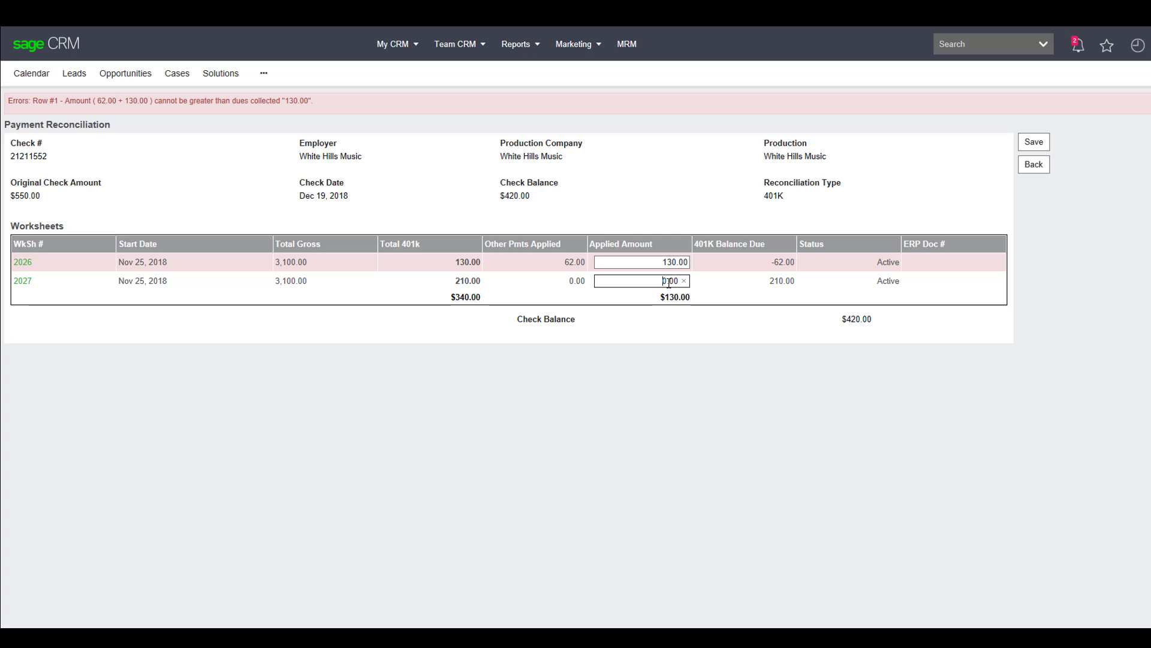
left_click_drag(668, 282, 657, 284)
type("210")
left_click(618, 350)
Set worksheet 2026's applied amount to 0, check the remaining check balance and save the payment reconciliation.
left_click_drag(656, 263, 752, 247)
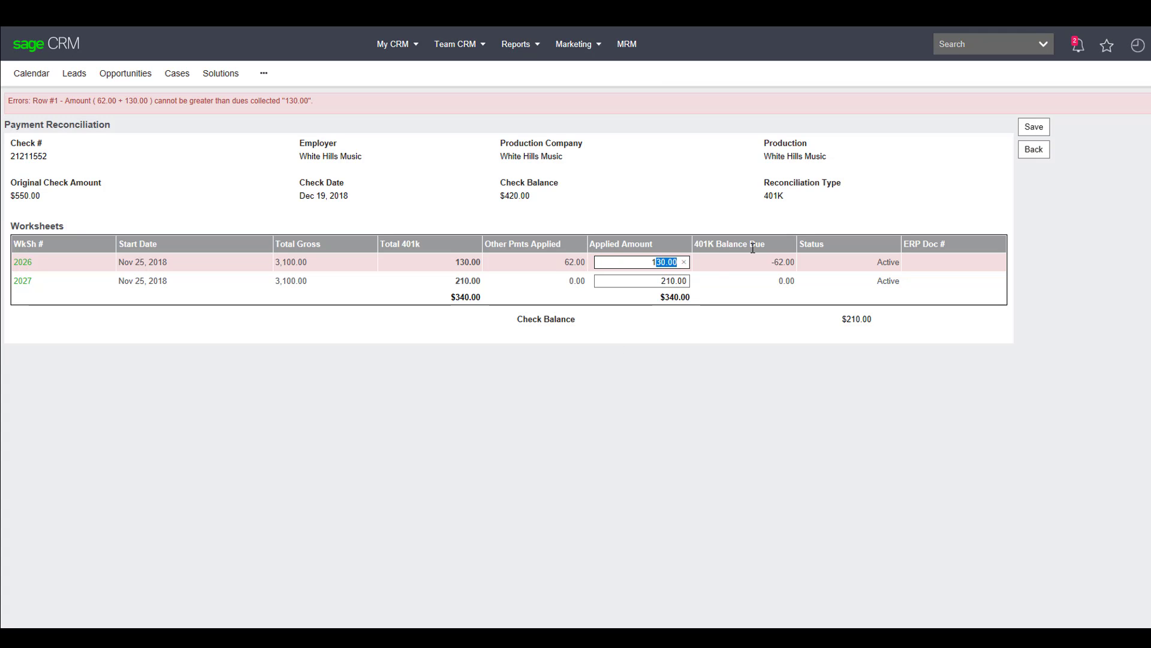
type("10")
key("BackSpace")
key("BackSpace")
type("0")
left_click(691, 424)
left_click_drag(874, 296, 840, 296)
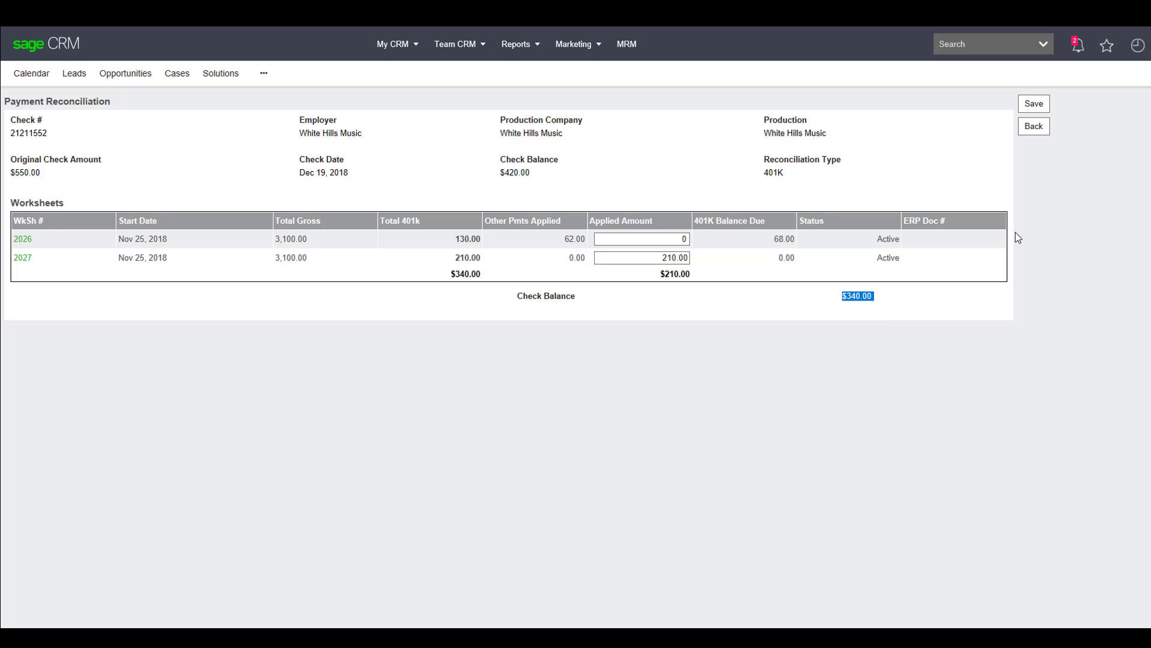
left_click(1033, 104)
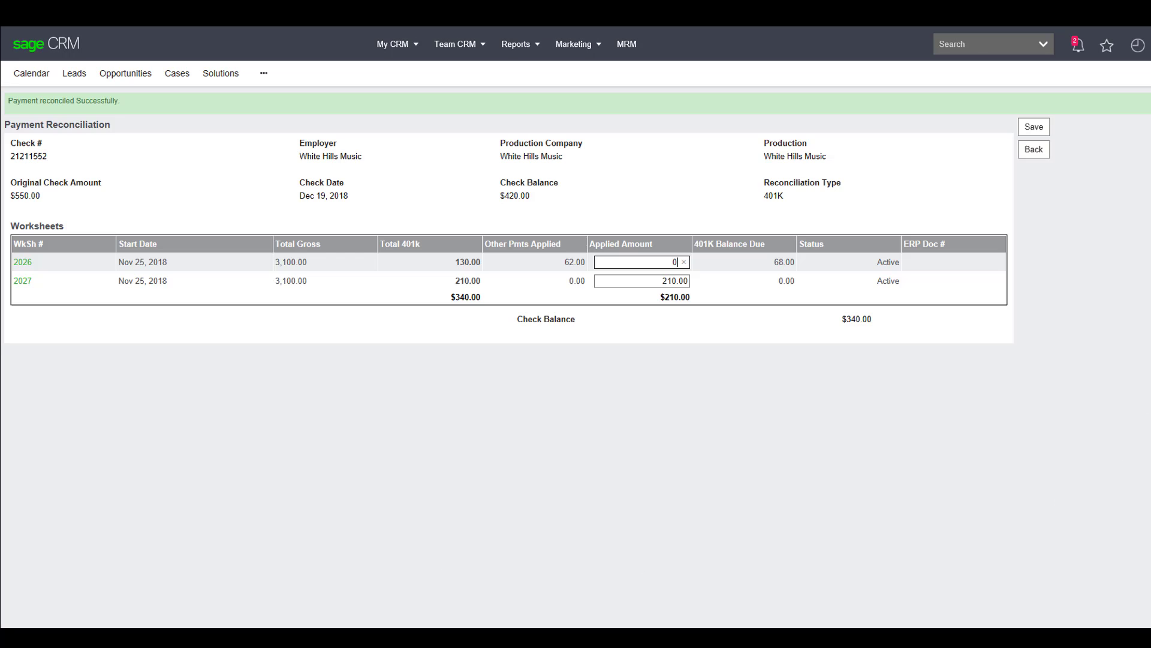